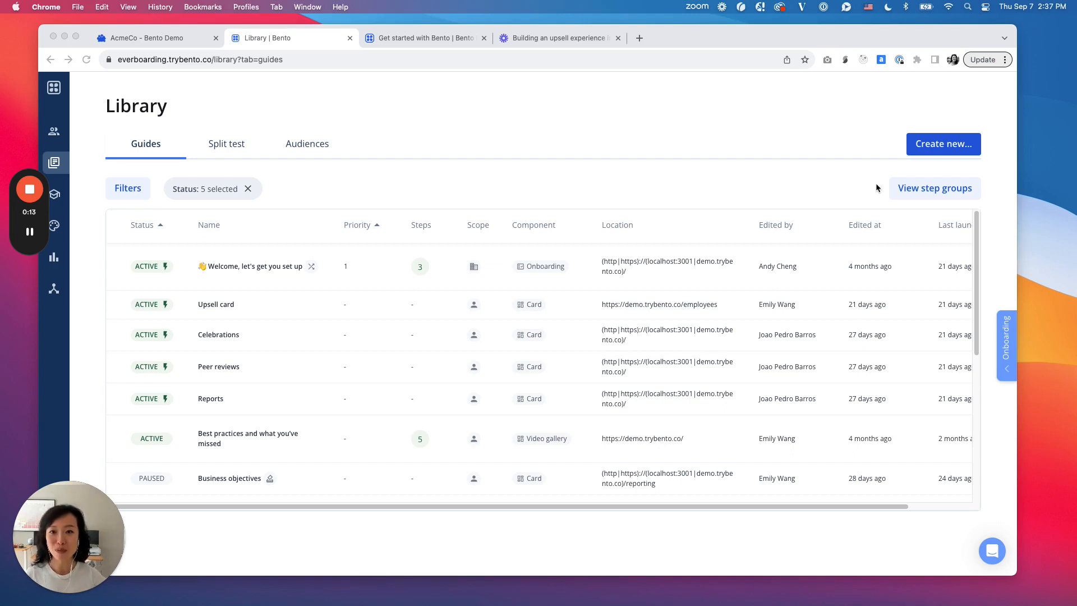
Step: Open the "Getting started with Bento" help article and look at the Loom video "Building an upsell experience in Bento"
left_click(409, 40)
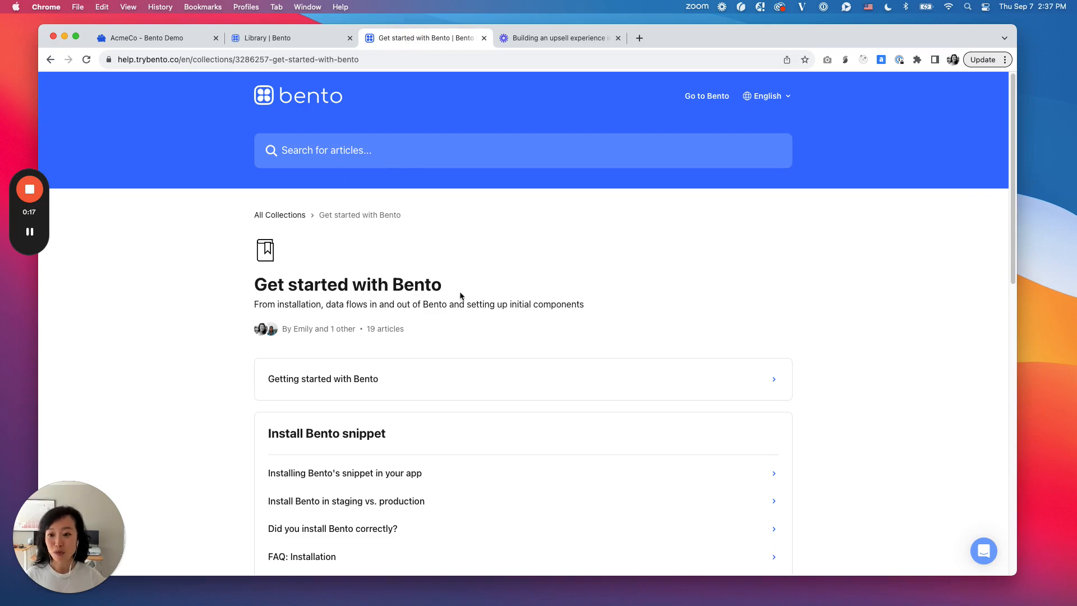
scroll(489, 342, "down", 5)
scroll(489, 342, "up", 5)
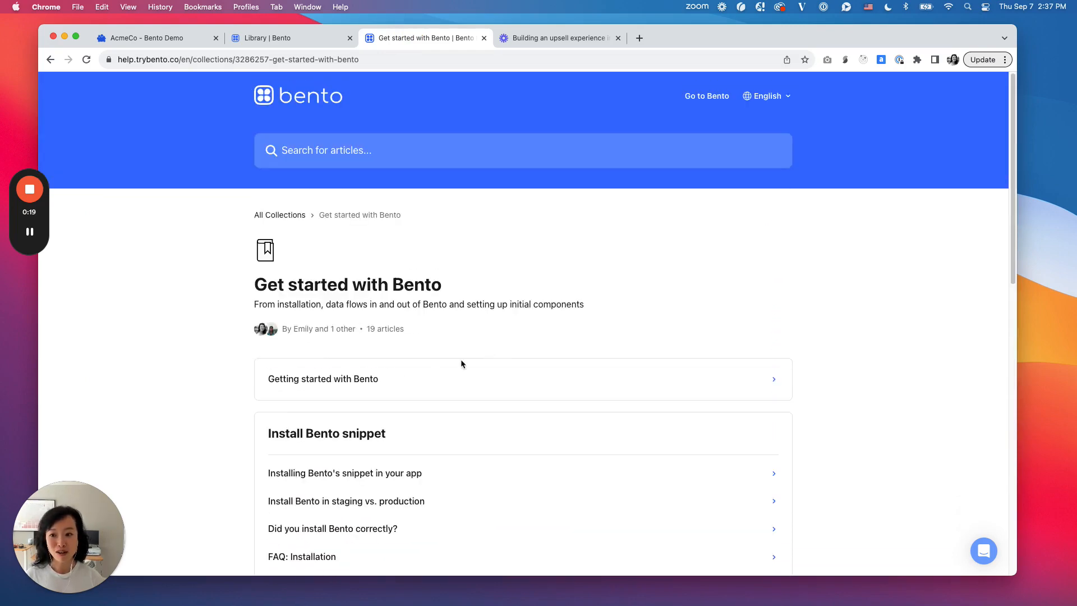
left_click(356, 378)
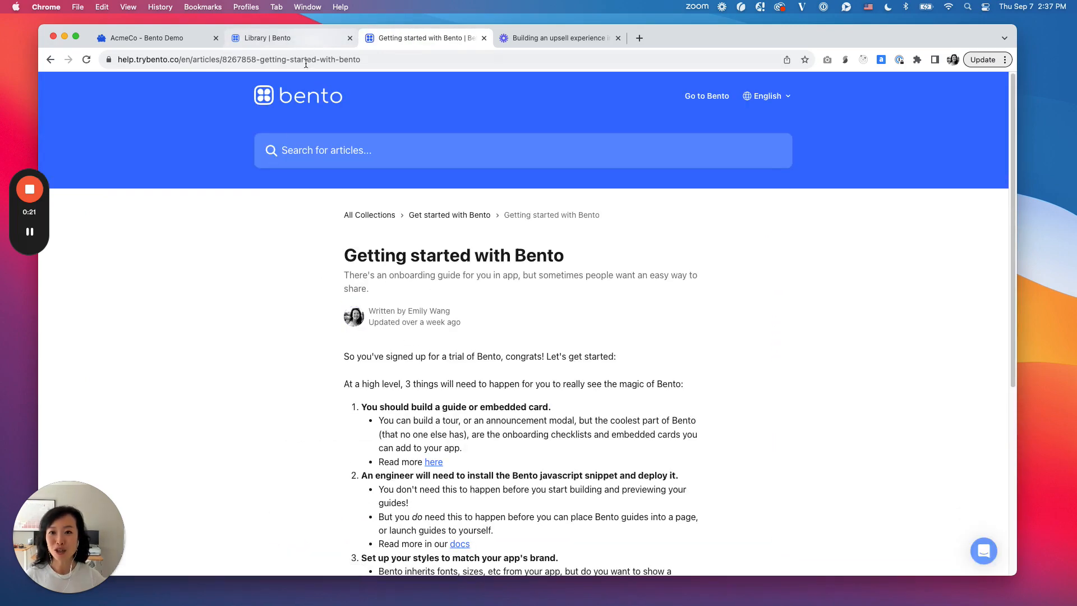
left_click(582, 36)
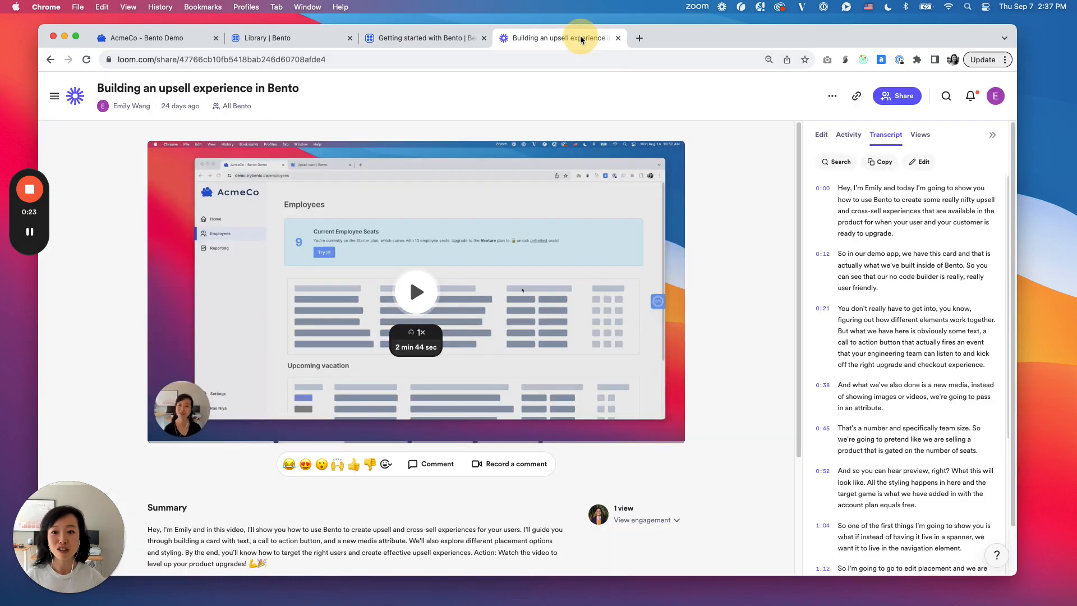
left_click(454, 39)
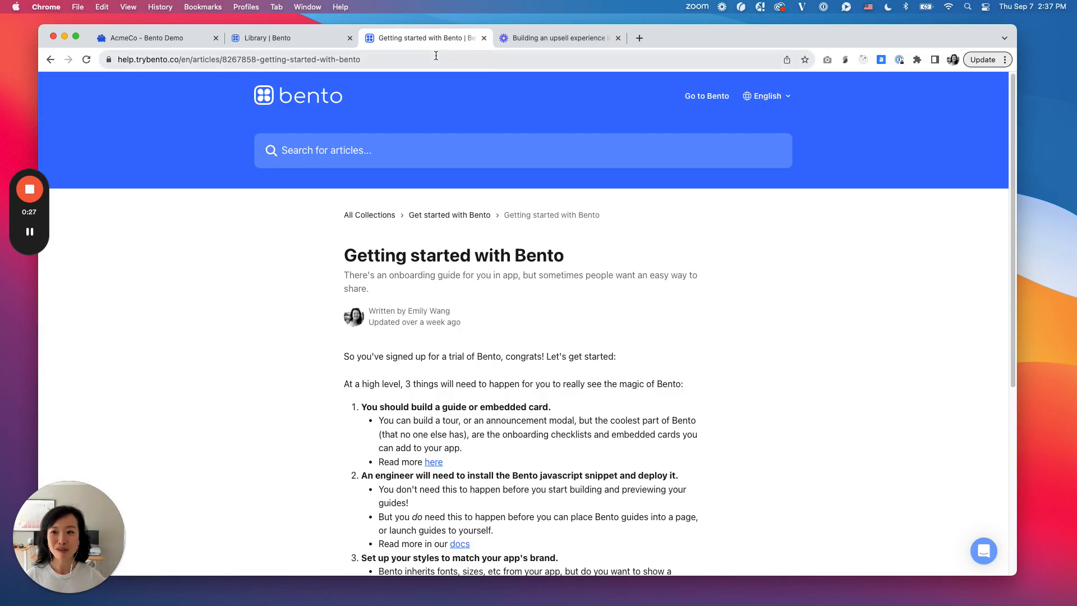
Step: Create a new onboarding checklist guide from the Bento library, choosing to build it with AI
left_click(260, 43)
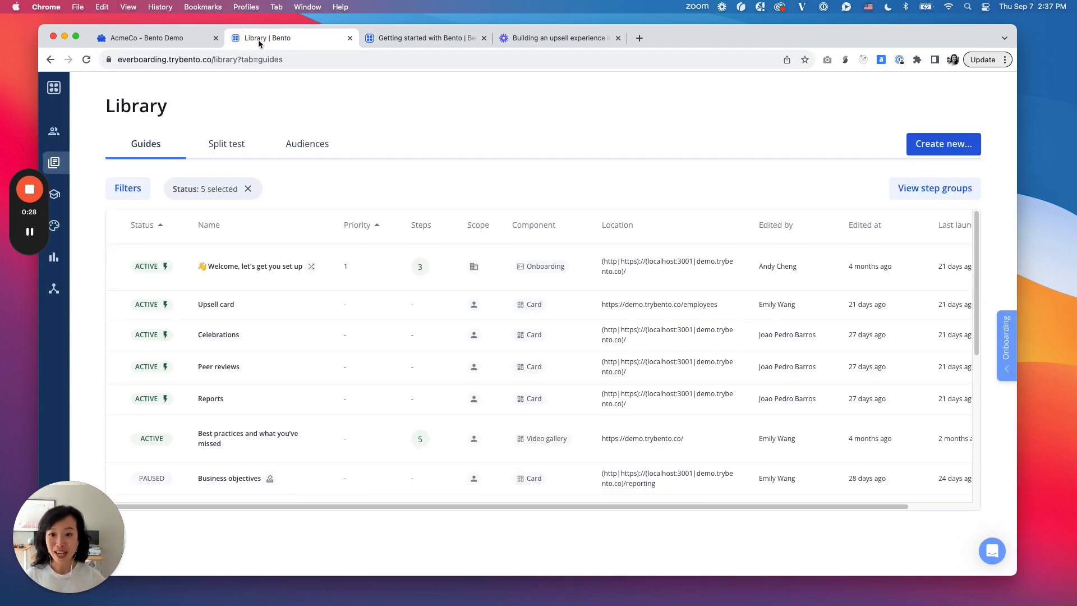
left_click(966, 154)
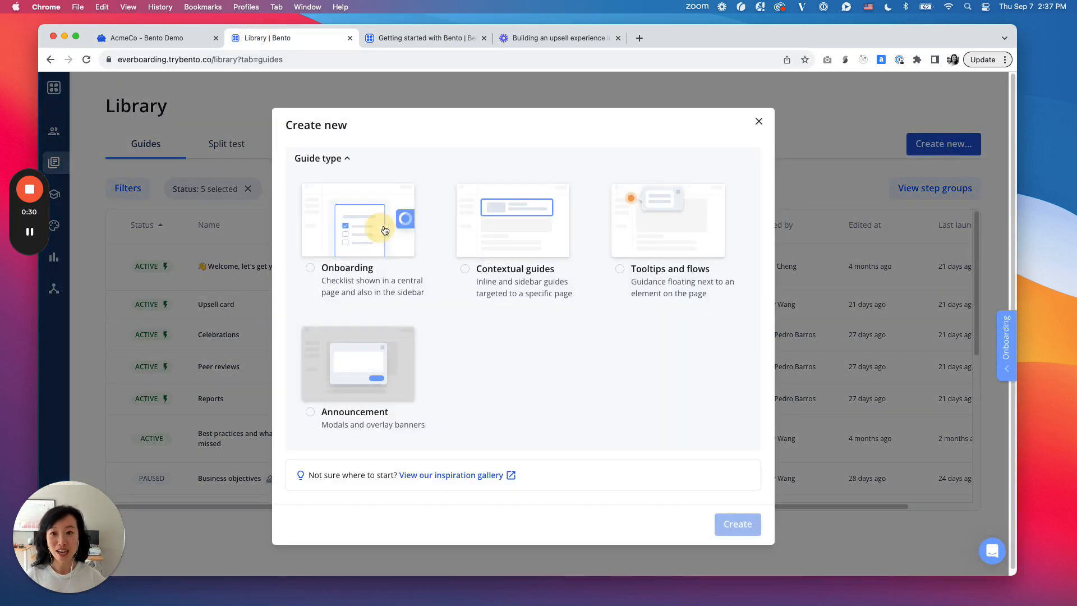
left_click(391, 217)
left_click(379, 279)
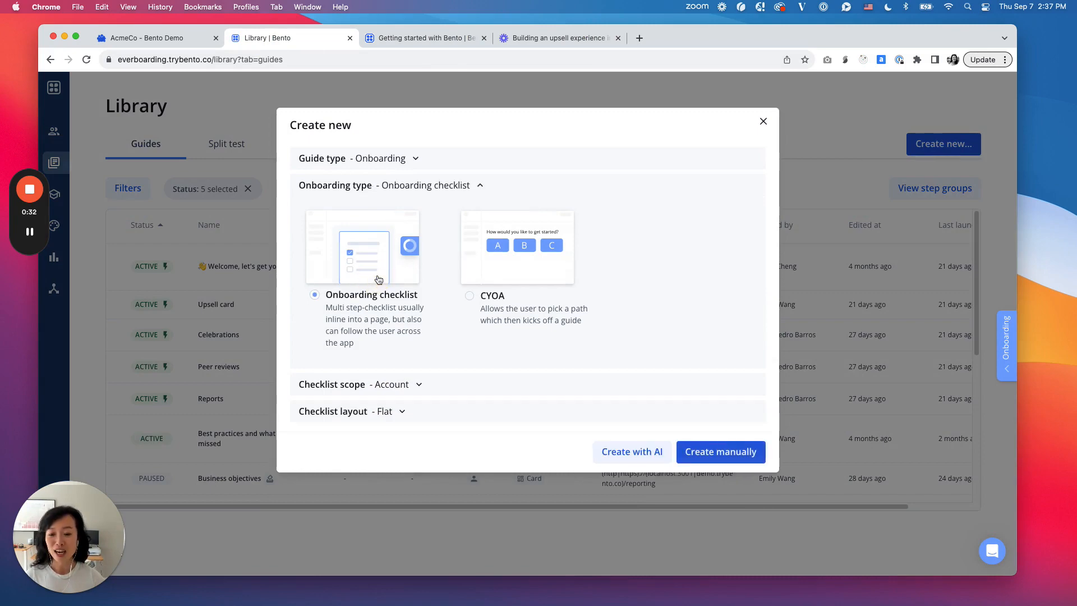
left_click(638, 454)
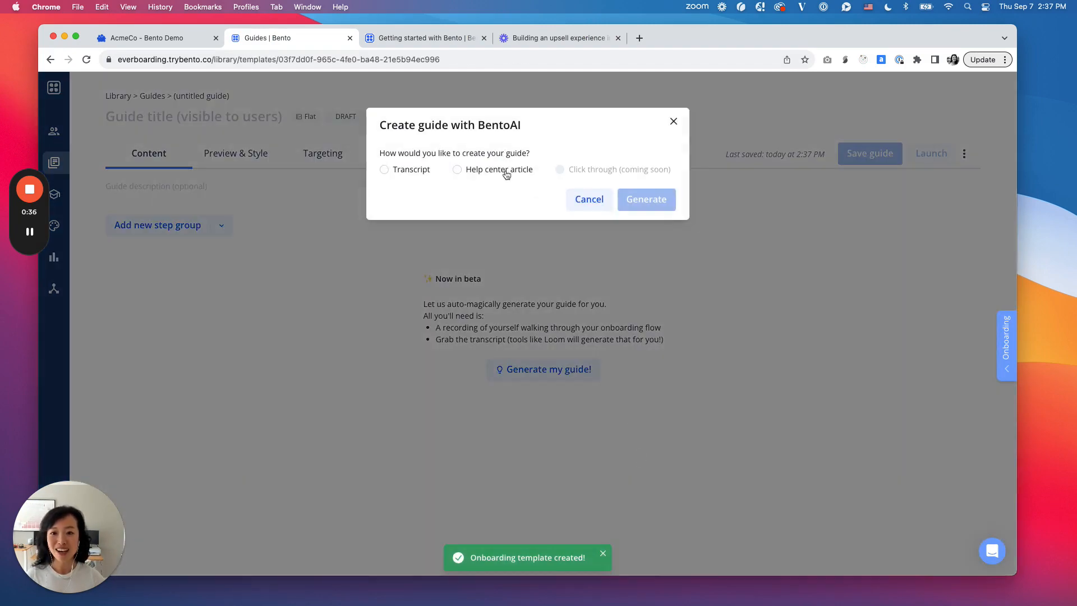
Step: Generate the guide from a help center article by supplying the article's link
left_click(505, 174)
left_click(497, 269)
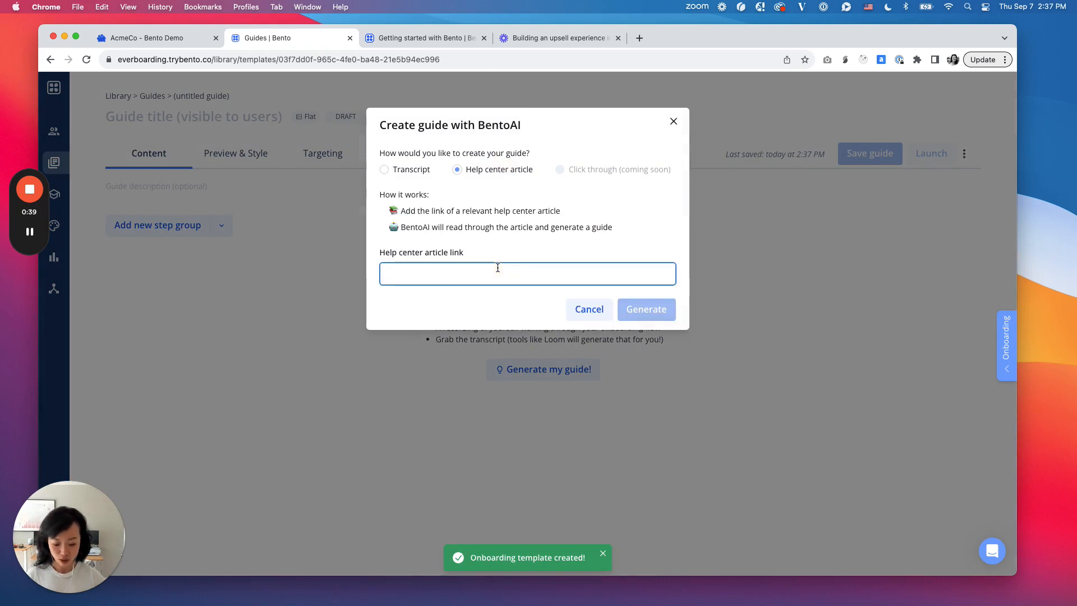
key("super+v")
key("Return")
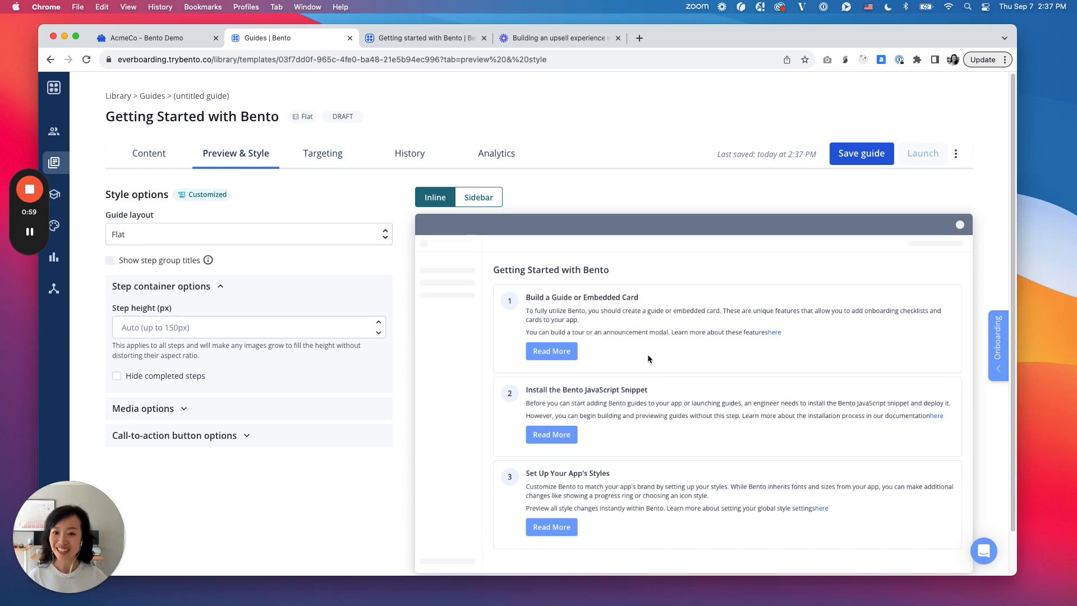
Step: Insert a space before the "here" link in the content of the "Build a Guide or Embedded Card" step
left_click(141, 162)
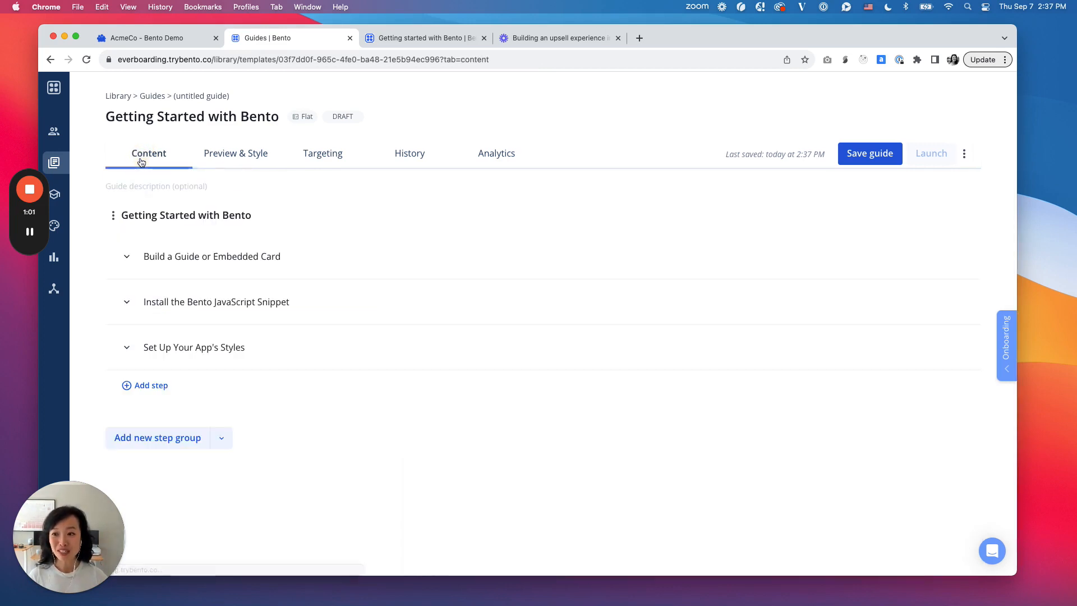
left_click(372, 264)
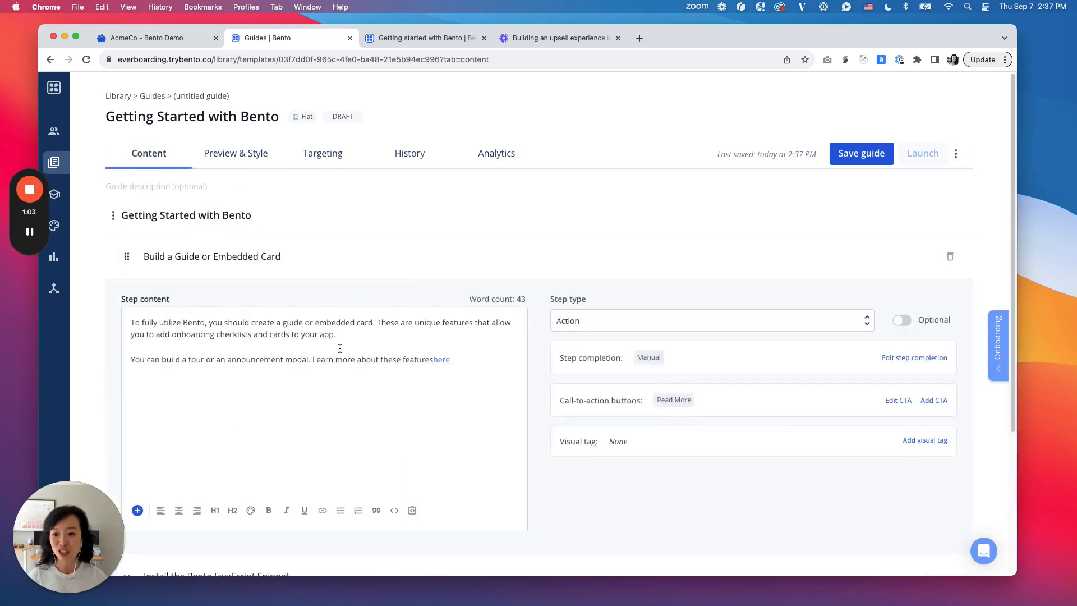
left_click(430, 360)
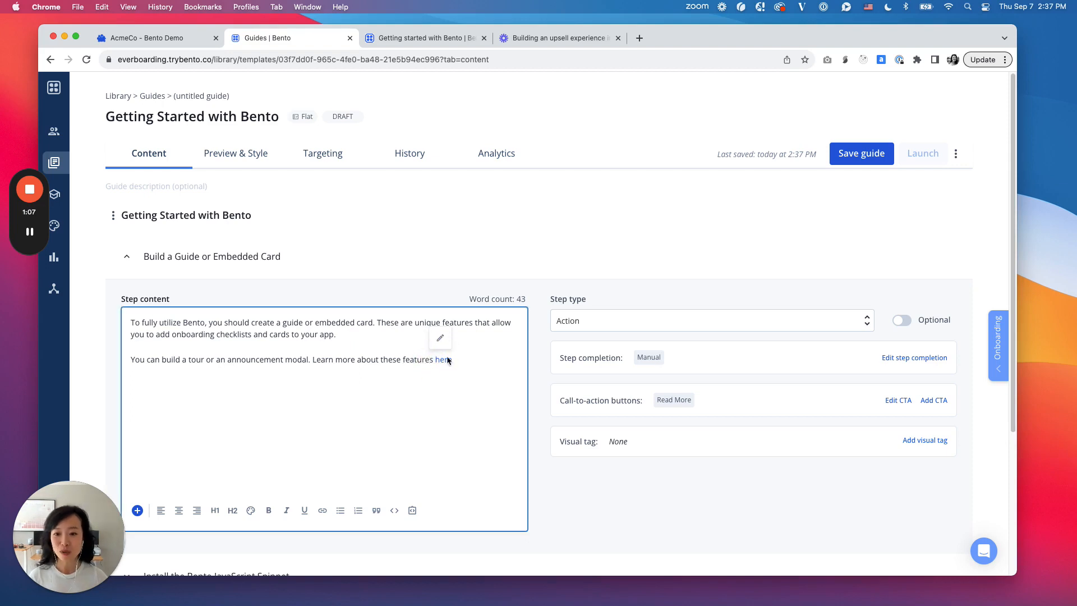
left_click(441, 339)
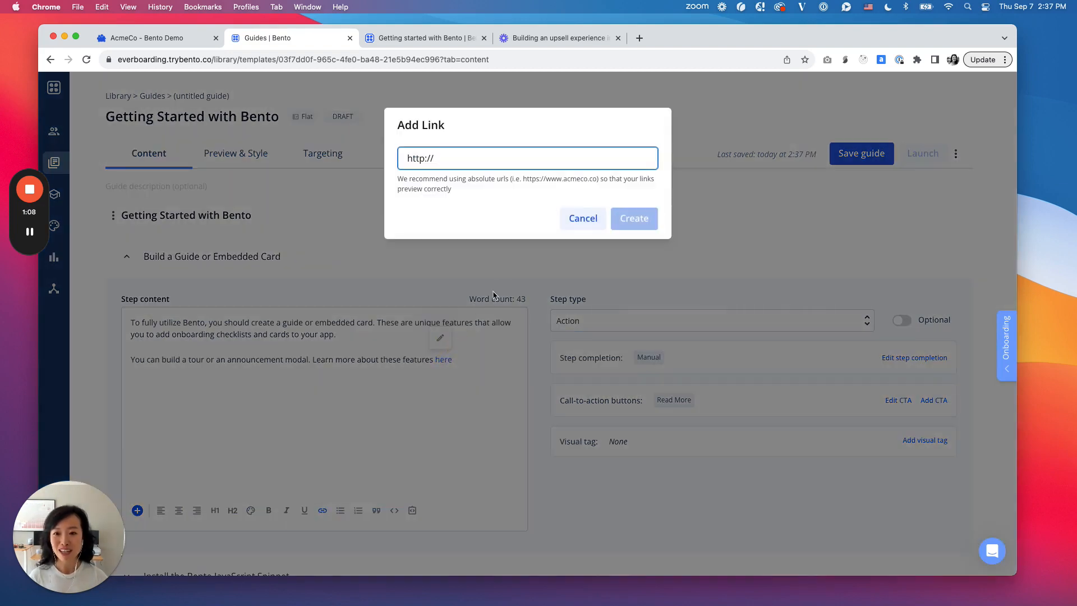
left_click(581, 219)
Step: Preview the "Getting Started with Bento" guide and change its guide layout
left_click(242, 152)
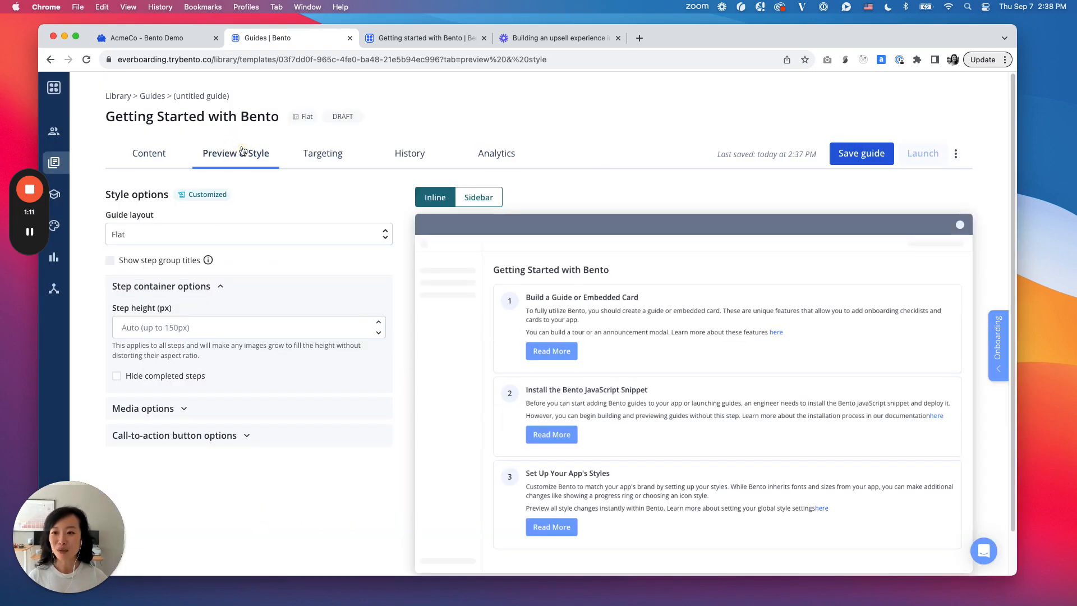
left_click(239, 234)
left_click(233, 264)
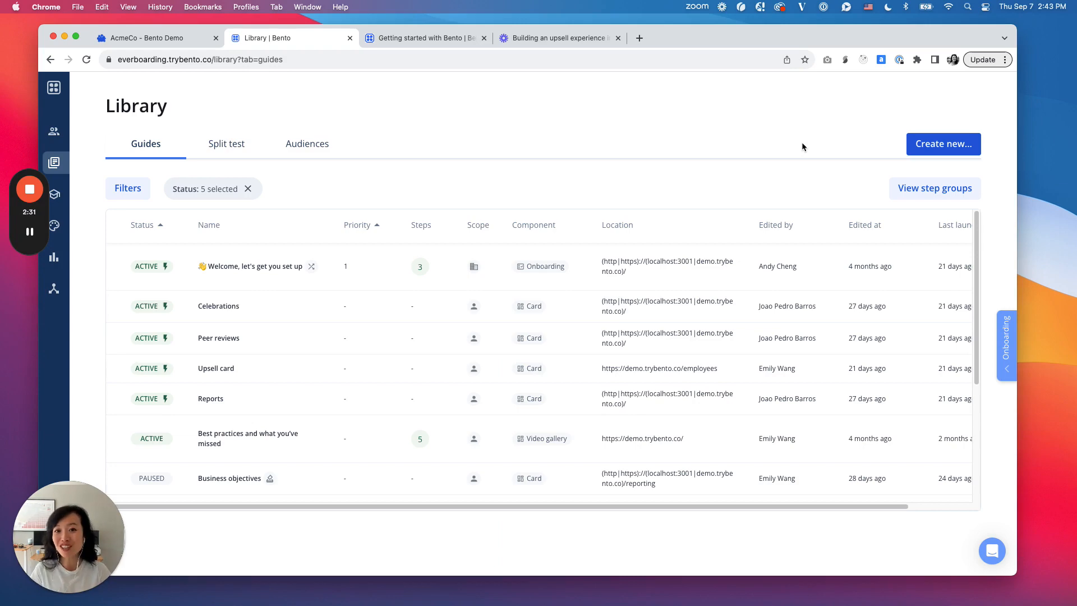
Step: Create a new contextual checklist guide from the library, choosing to build it with AI
left_click(941, 146)
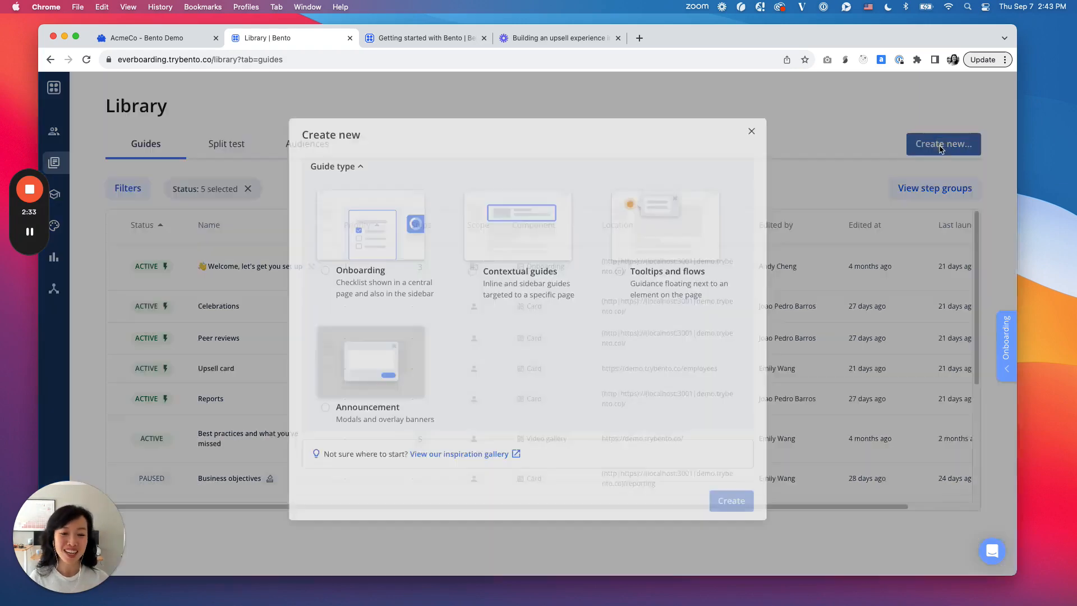
left_click(533, 249)
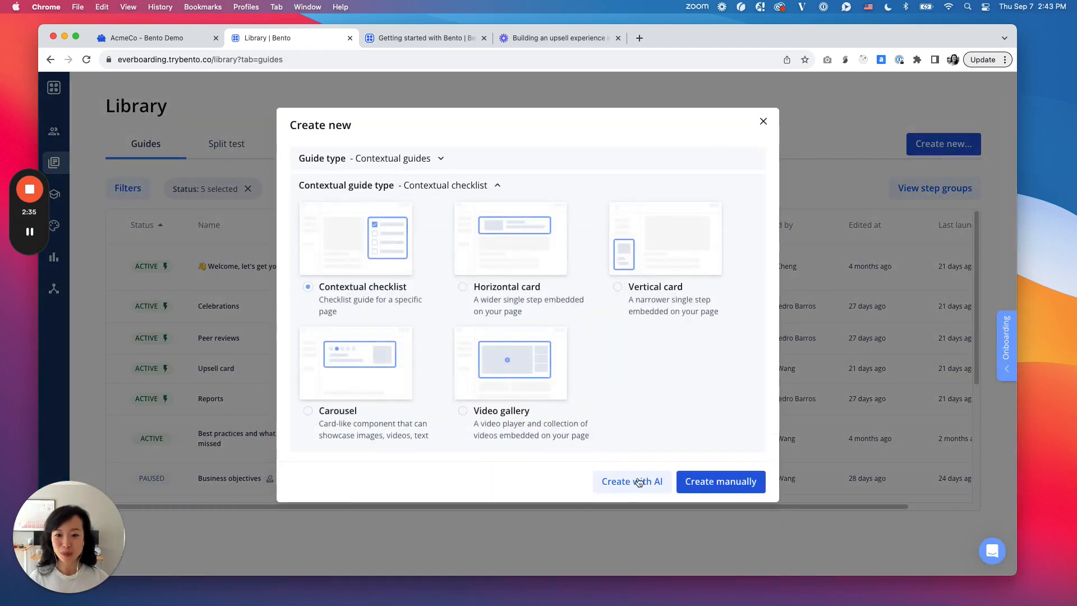
left_click(642, 480)
Step: Copy the transcript of the Loom video "Building an upsell experience in Bento" and generate the guide from it
left_click(555, 37)
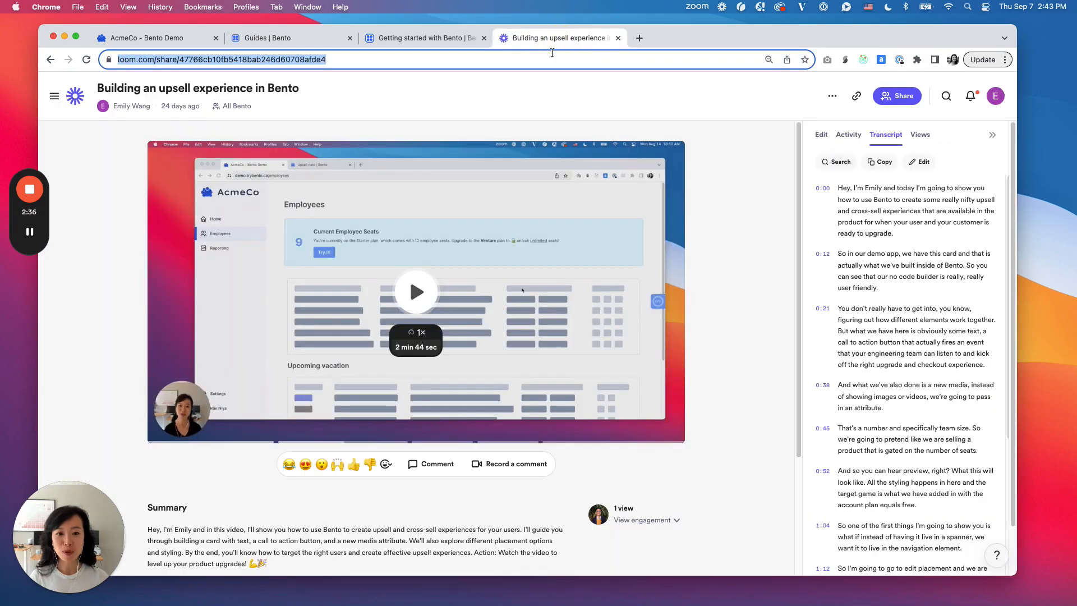
left_click(880, 161)
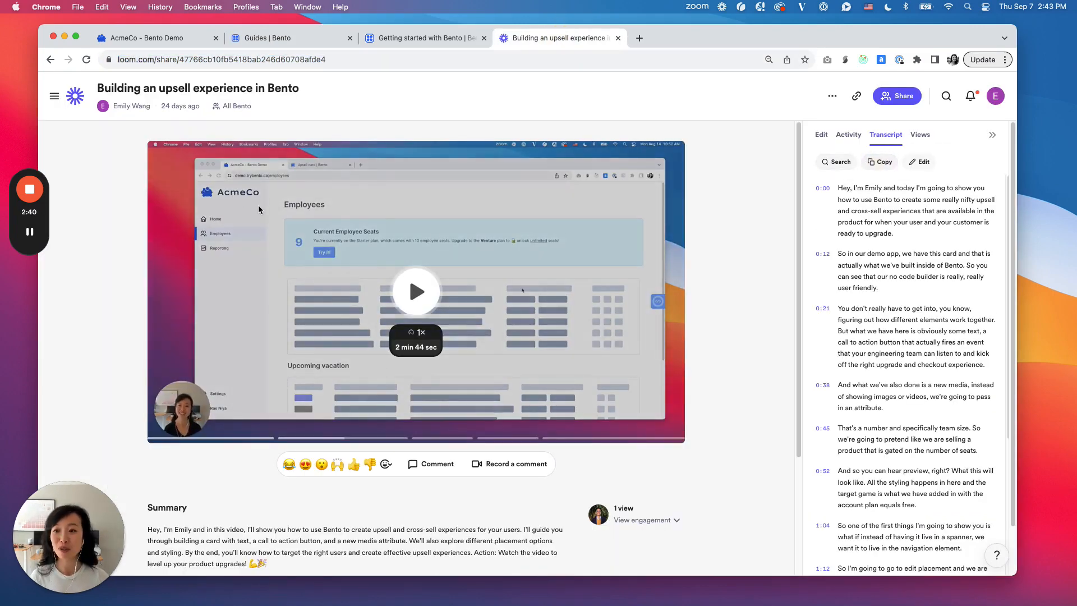
left_click(308, 40)
left_click(418, 171)
left_click(492, 306)
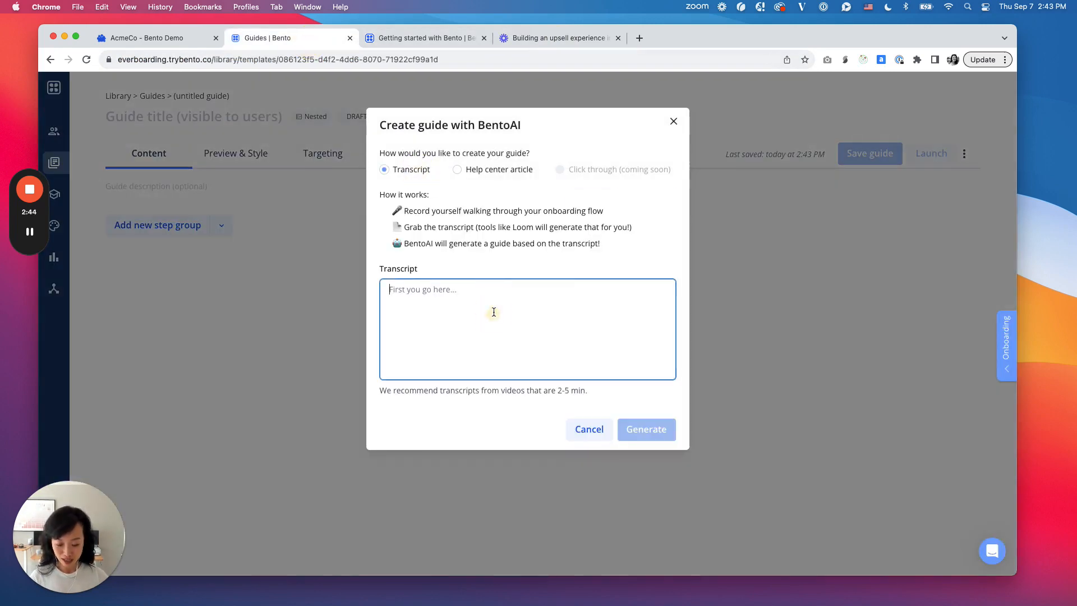
key("super+v")
left_click(643, 433)
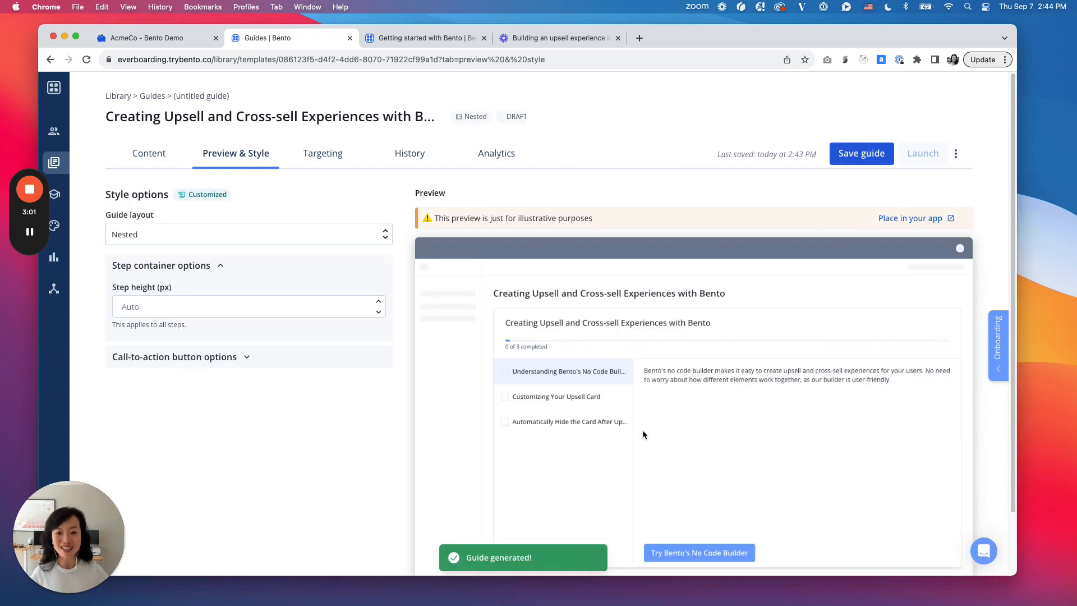
Step: Set the generated guide's layout to Compact and expand the "Customizing Your Upsell Card" and "Automatically Hide the Card After Upgrade" steps in the preview
left_click(251, 234)
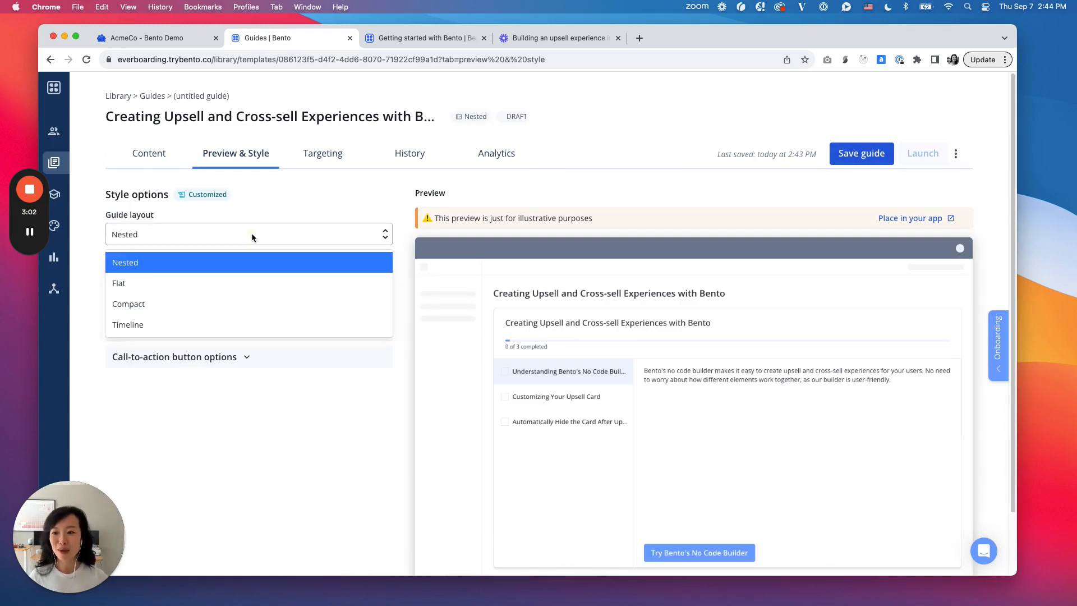
left_click(224, 301)
left_click(702, 412)
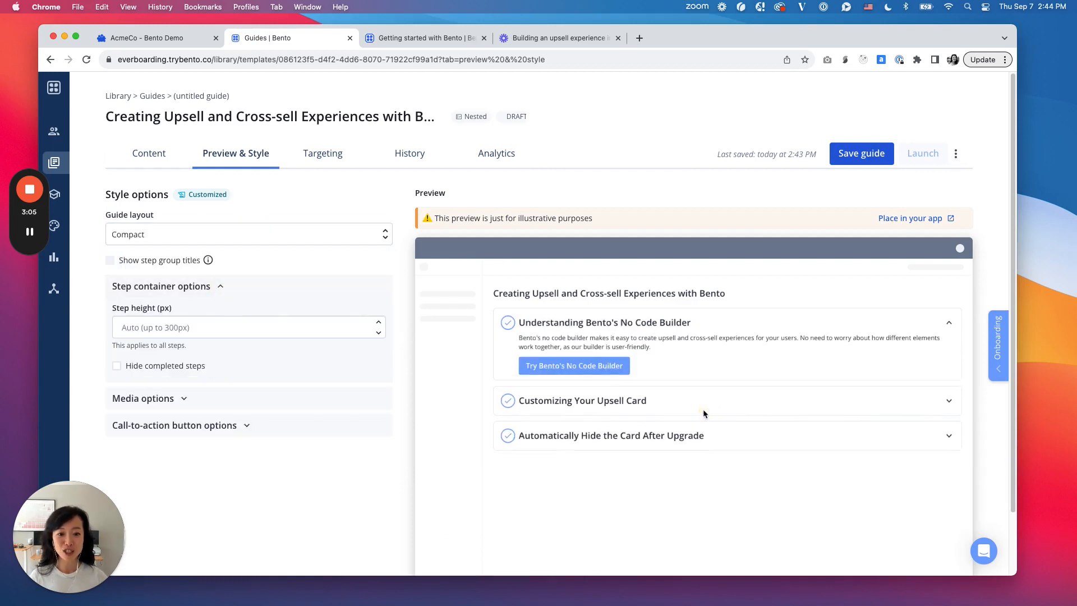
left_click(729, 431)
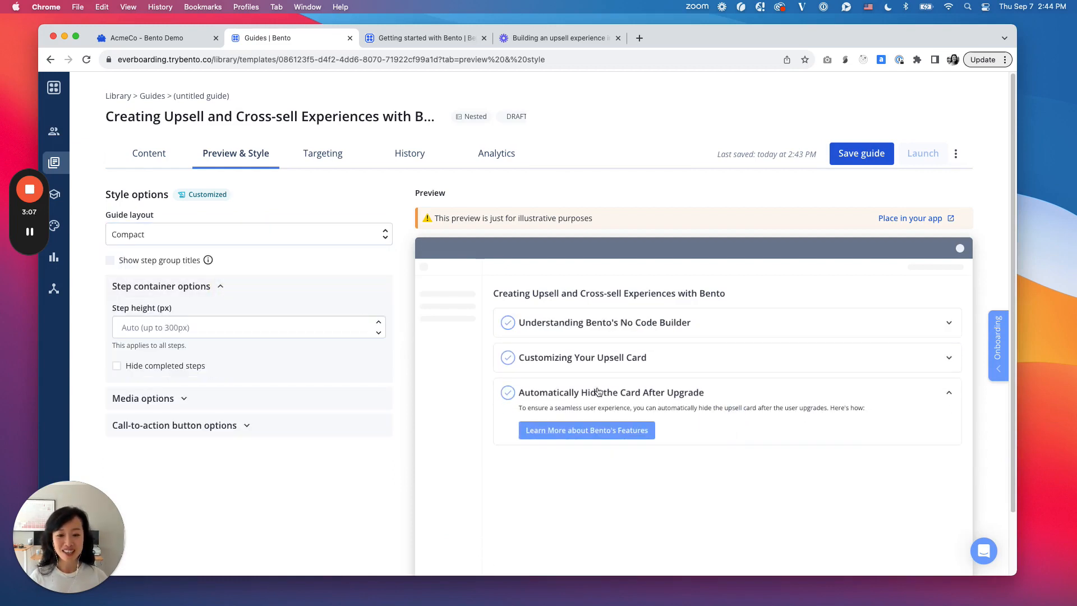
Step: Narrow the browser window slightly and set the guide layout to Timeline
left_click(277, 234)
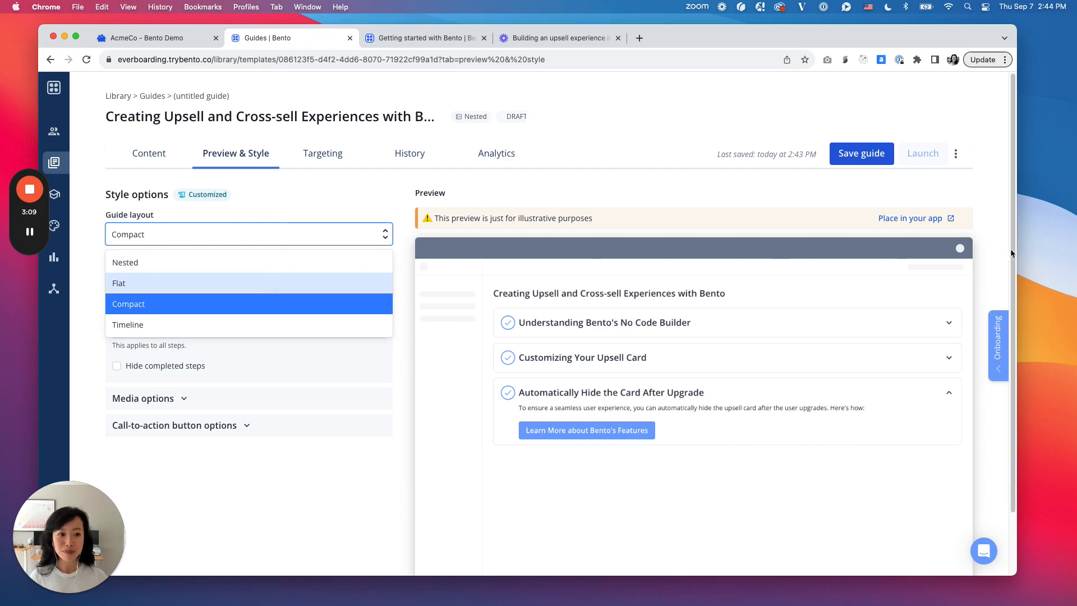
left_click_drag(1012, 253, 928, 259)
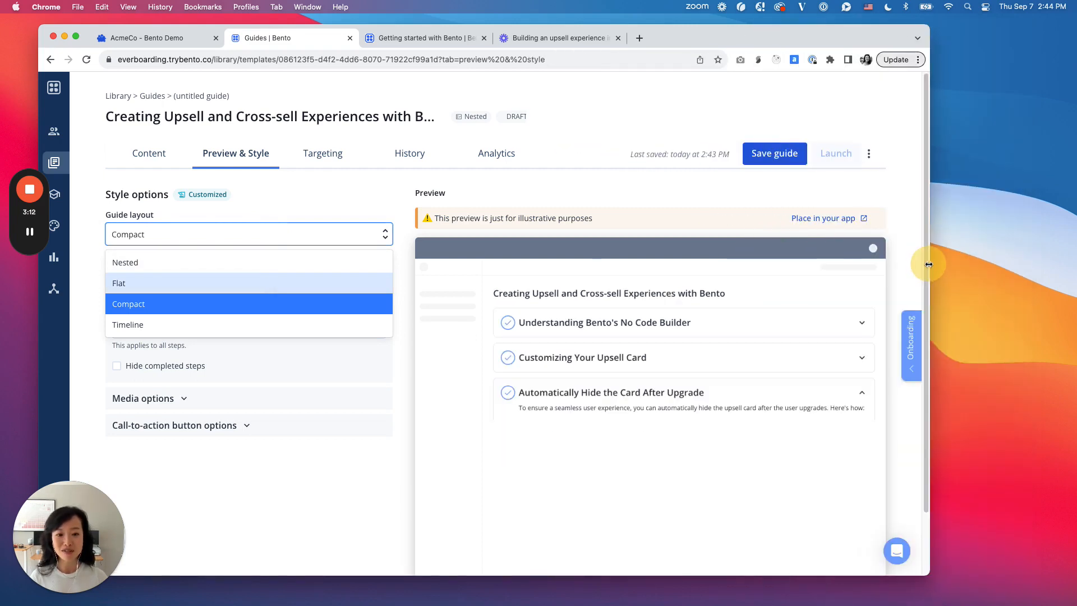
left_click(322, 316)
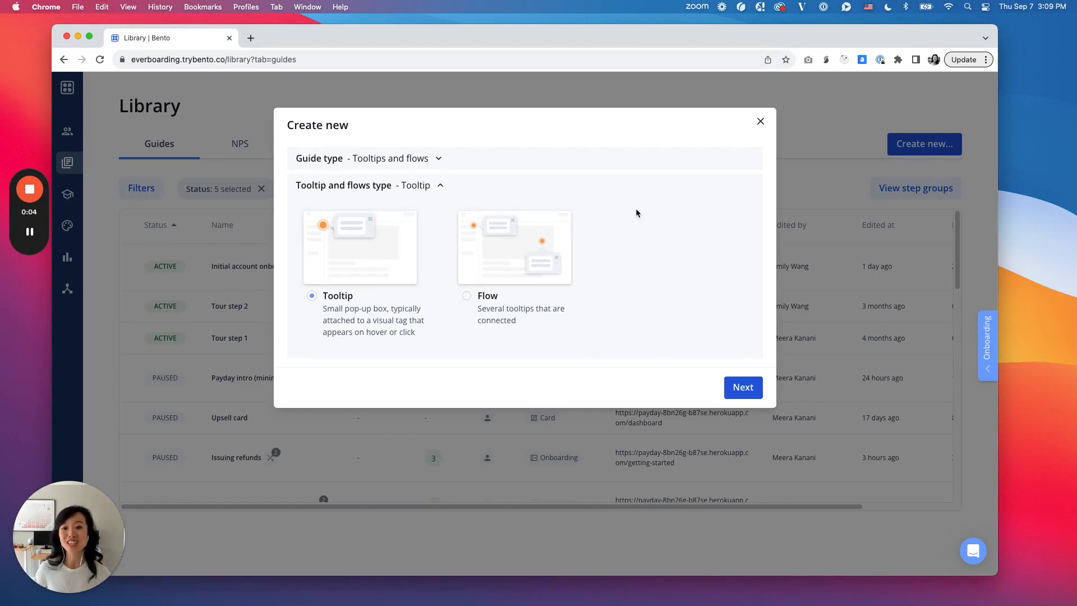
left_click(525, 302)
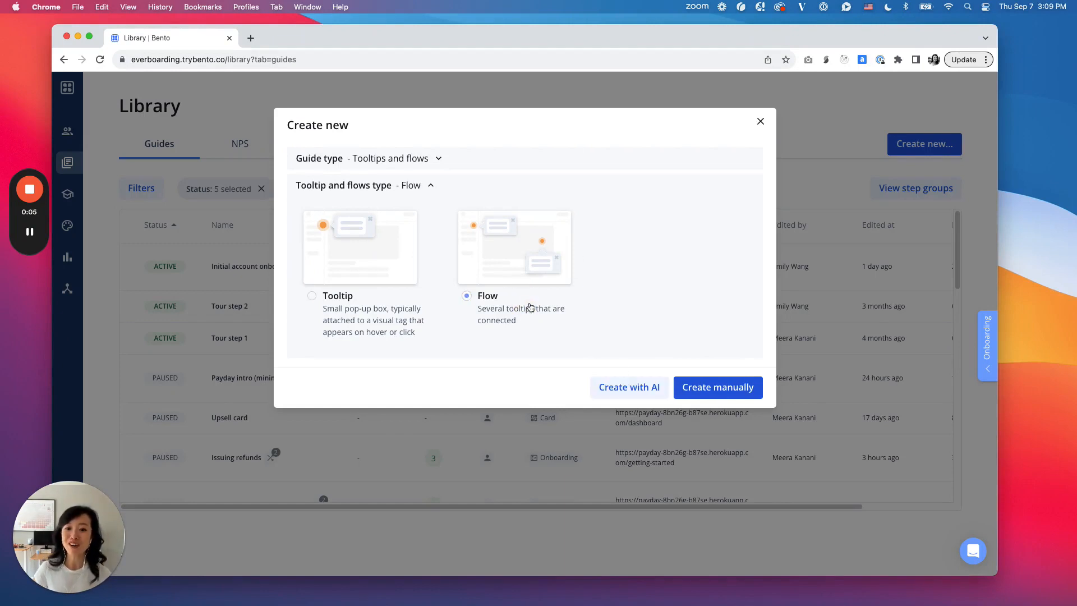
left_click(632, 387)
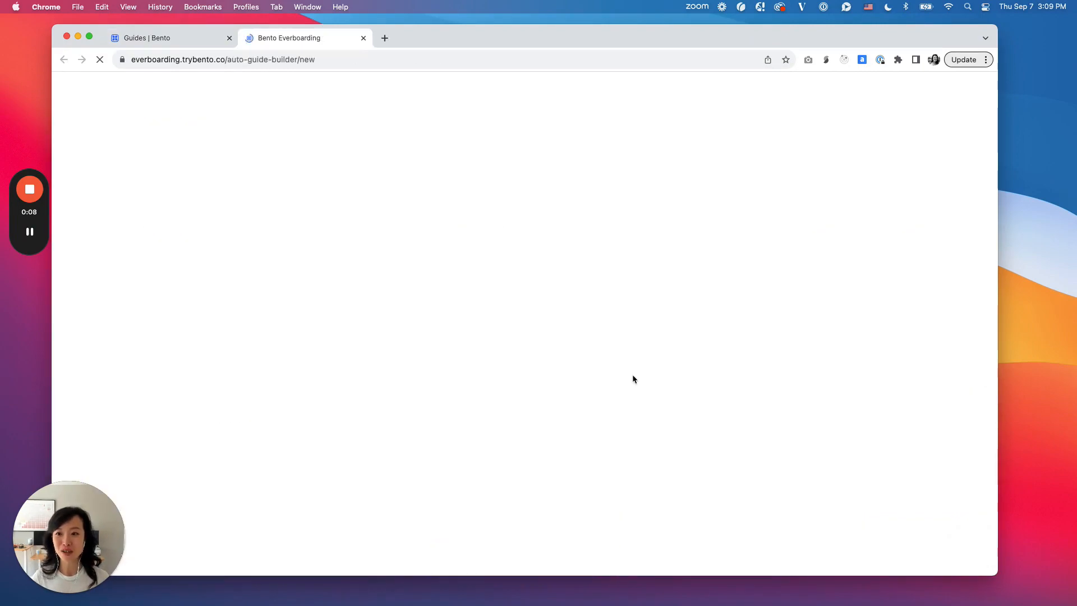
left_click(625, 329)
type("https://payday-8bn26g-b87se.herokuapp.com/dashboard")
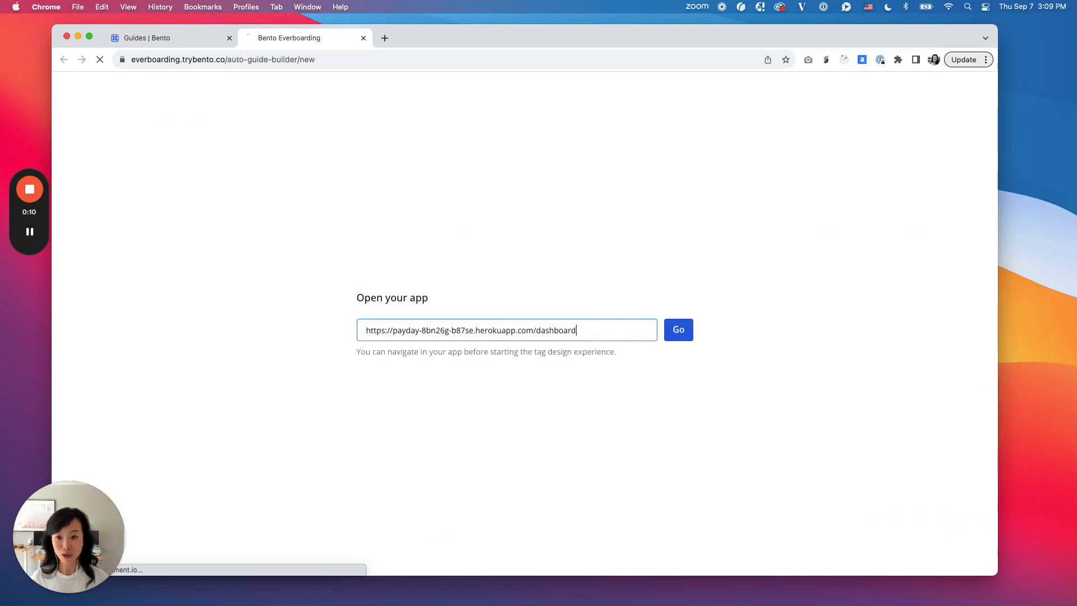
key("Return")
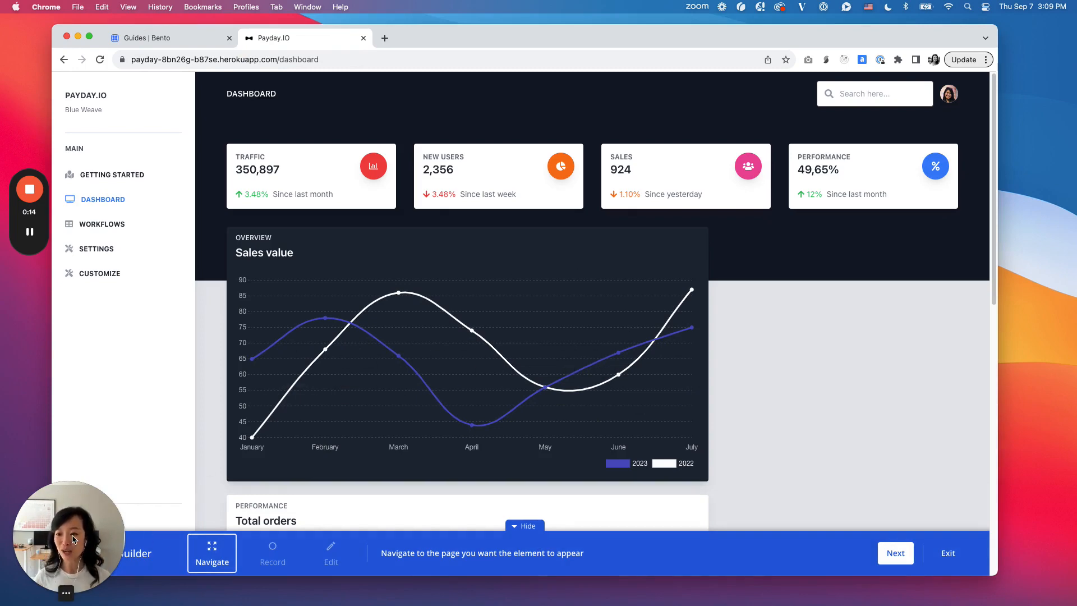
Step: Record a click-through of the app covering the dashboard search field, See All for Page visits, the Settings page and its Settings button
left_click_drag(82, 533, 1021, 65)
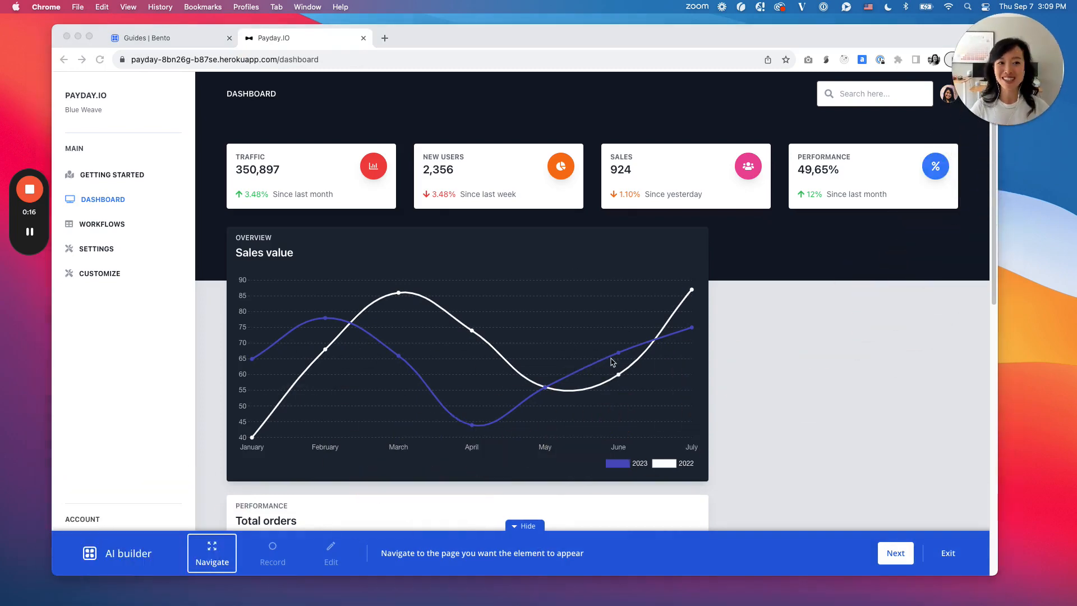
left_click(902, 555)
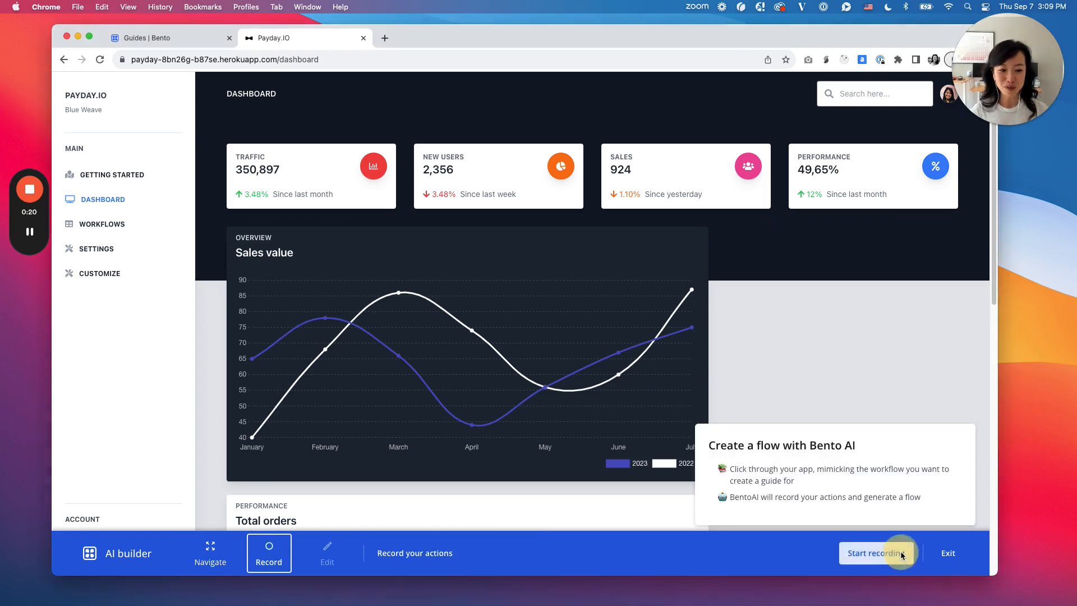
left_click(861, 561)
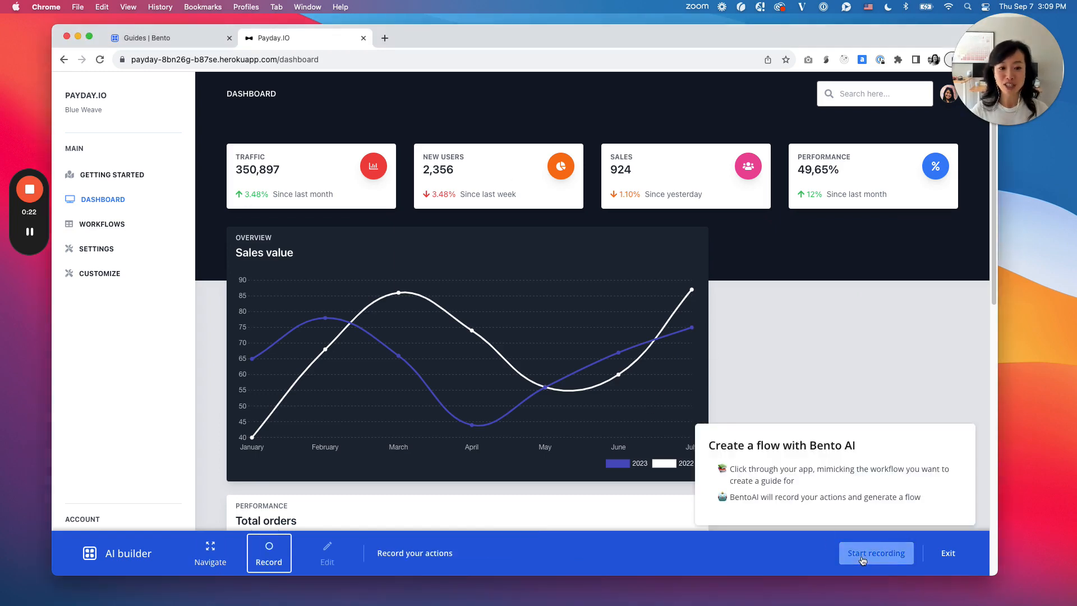
left_click(857, 103)
scroll(649, 306, "down", 10)
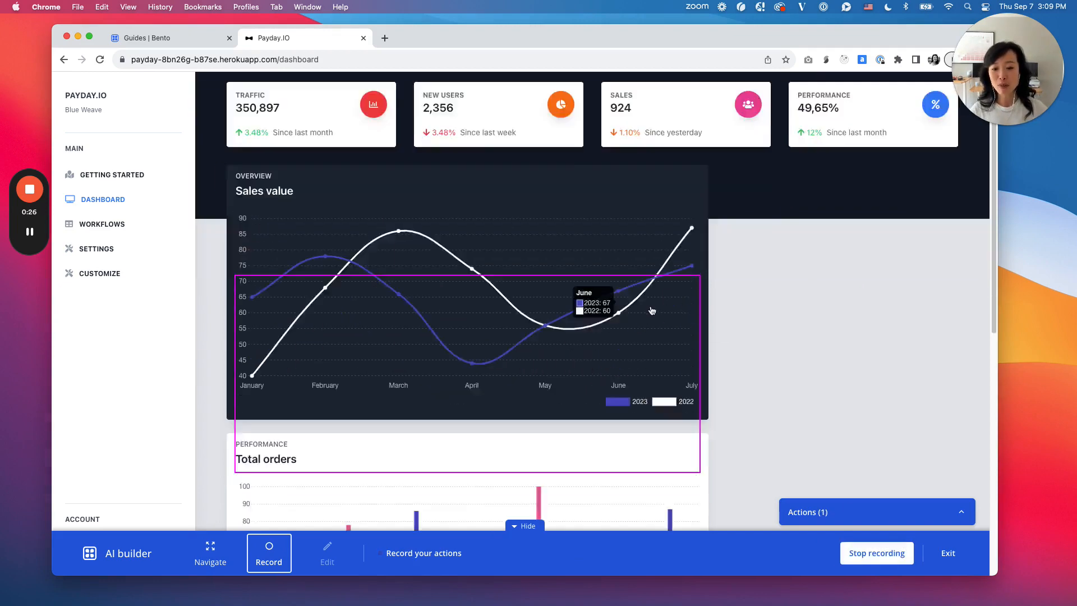
left_click(670, 257)
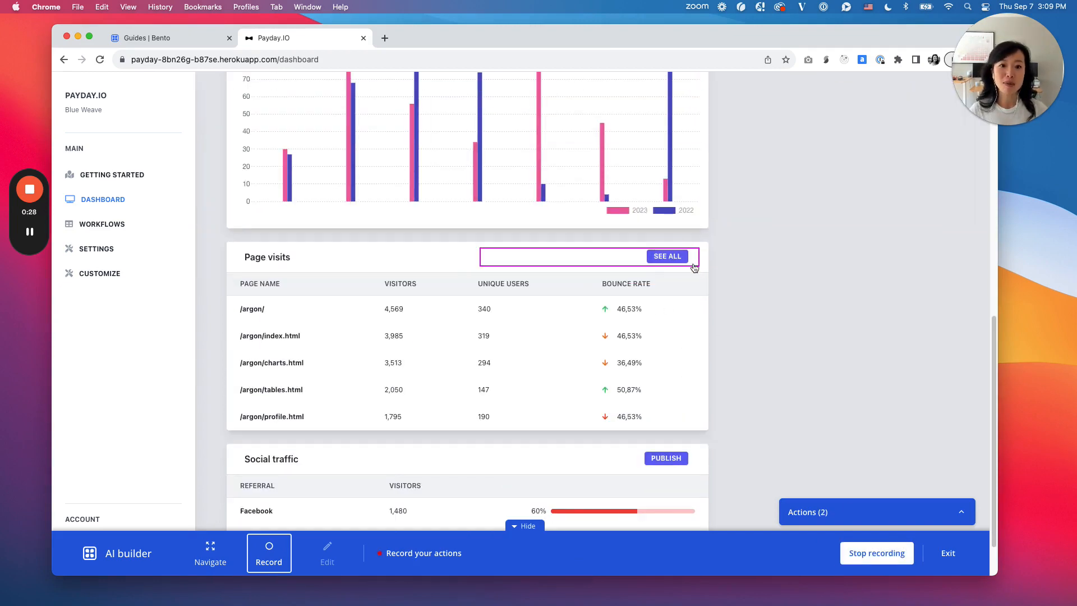
left_click(101, 254)
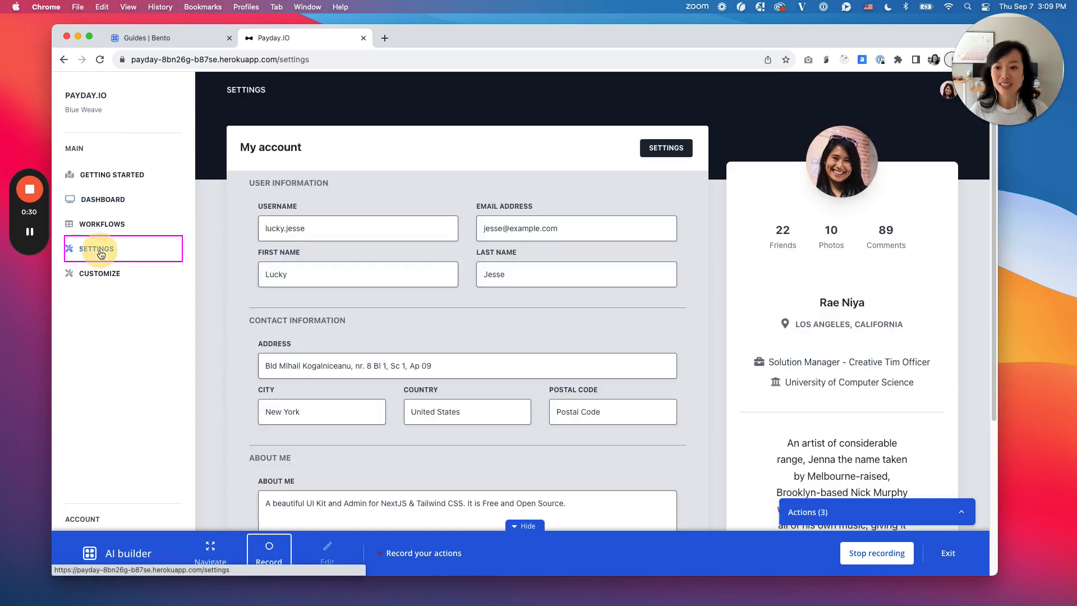
left_click(659, 156)
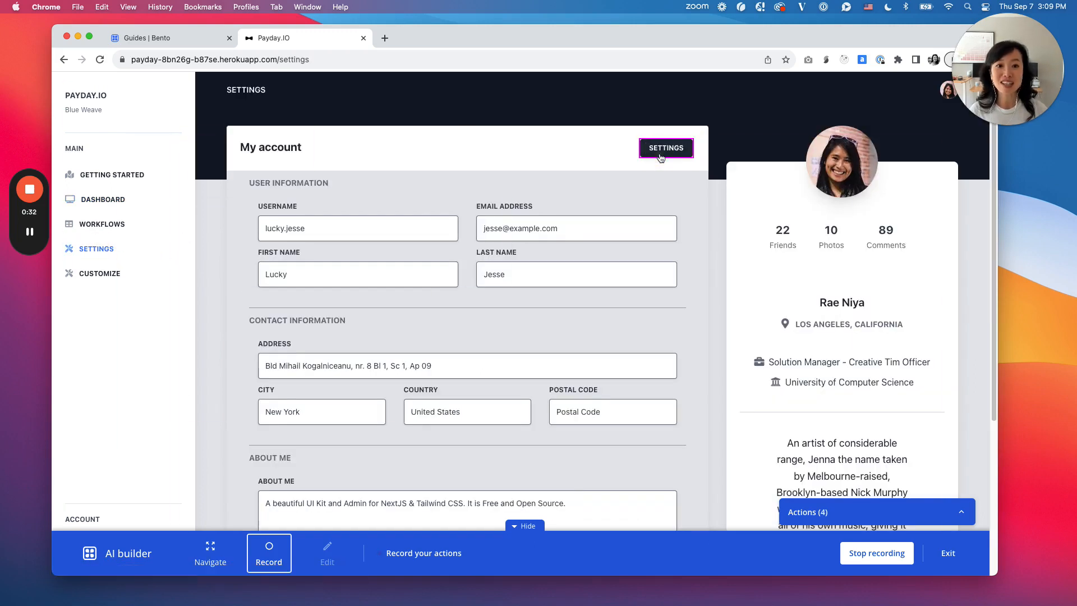
left_click(863, 556)
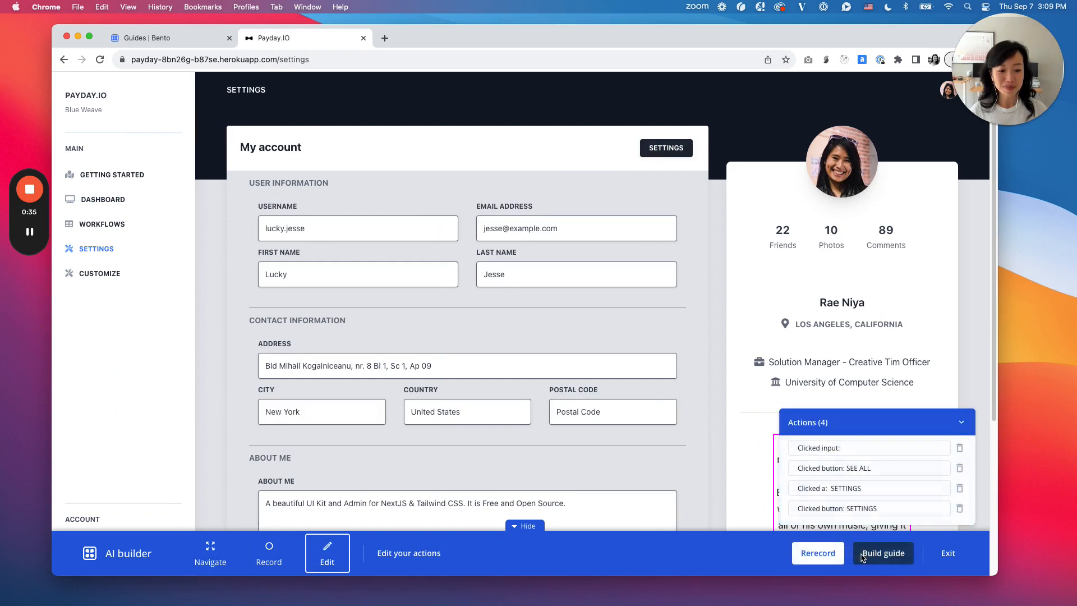
Step: Append "search for key reports", "page" and "will open up more functionality" to the search and two Settings actions, and build the guide
left_click(868, 452)
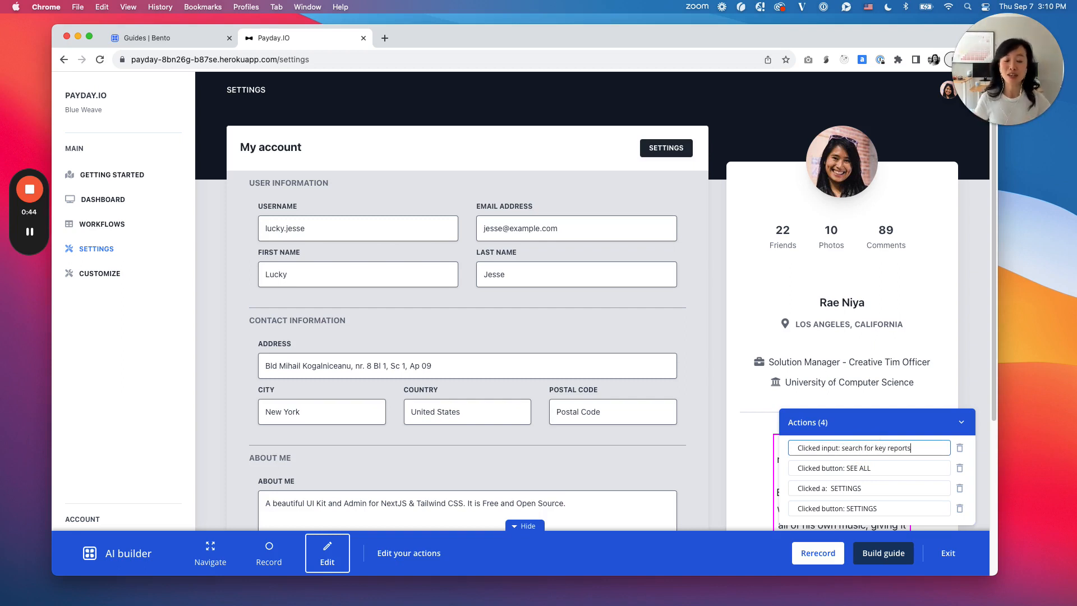
left_click(880, 507)
left_click(873, 487)
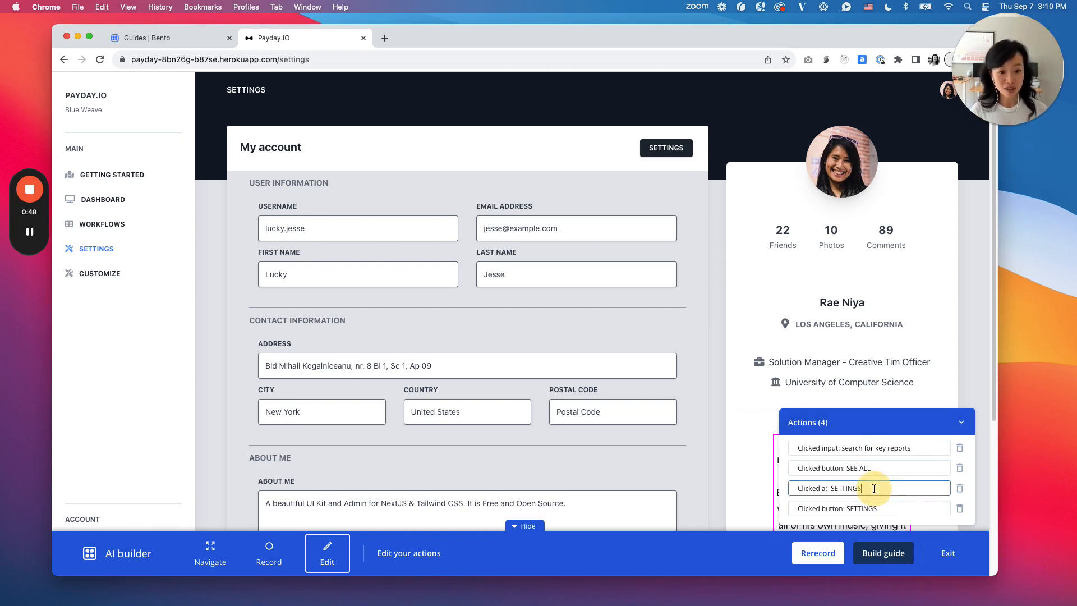
type("page")
left_click(895, 512)
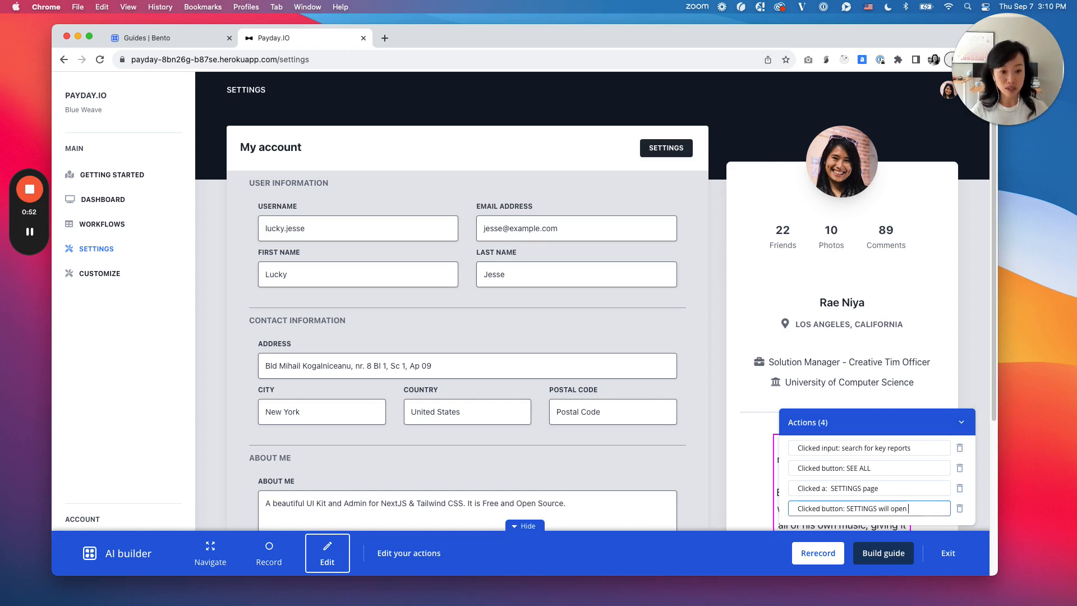
type("will open up more functionality")
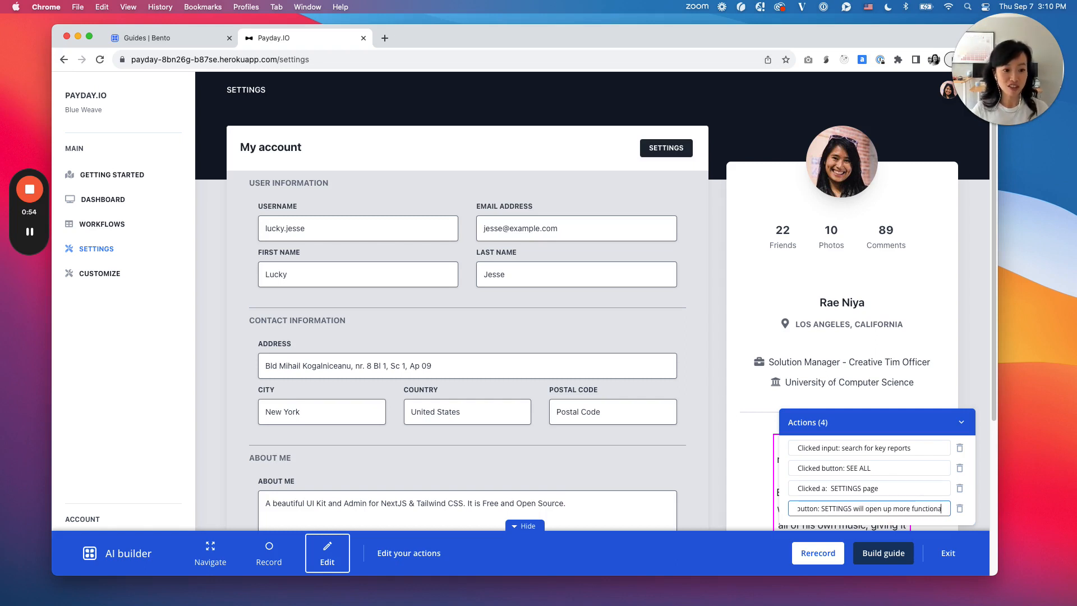
left_click(873, 559)
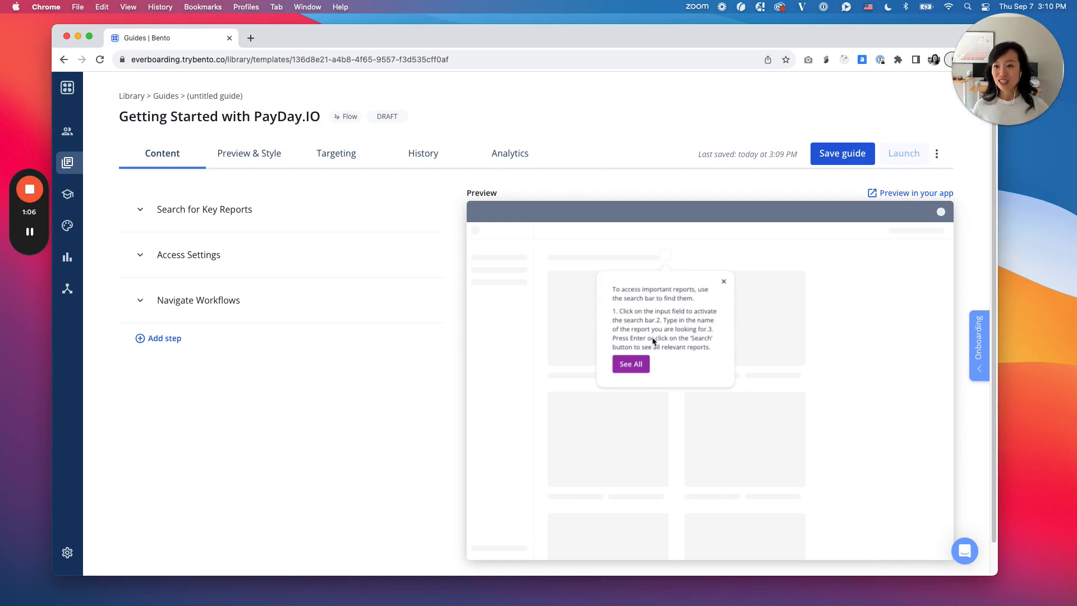
Step: Review the "Search for Key Reports" step's content and preview the flow in the app, following its tips through to the Settings page
left_click(341, 217)
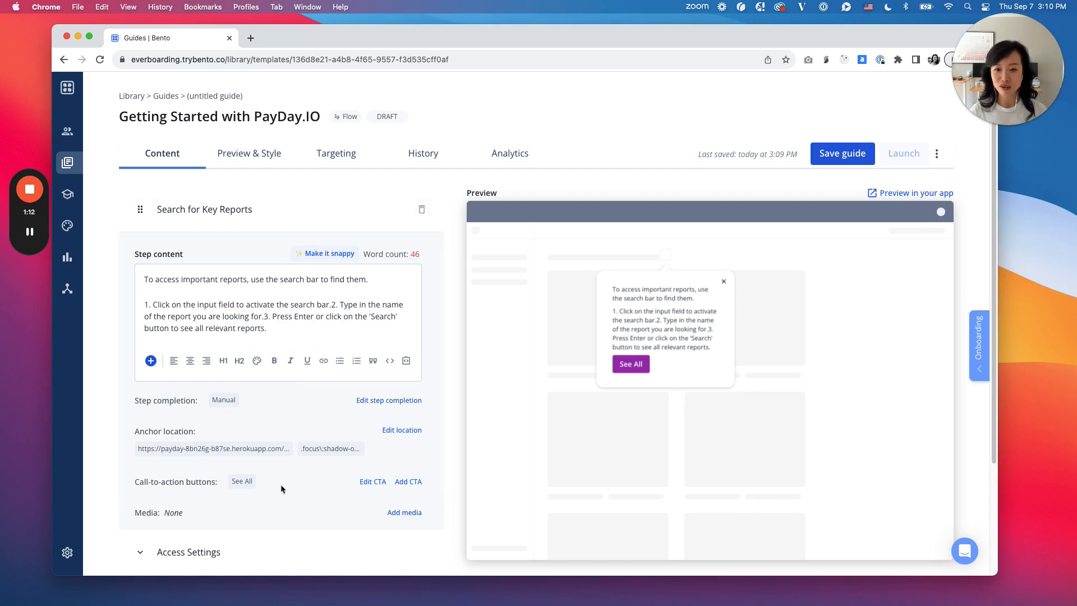
left_click(911, 194)
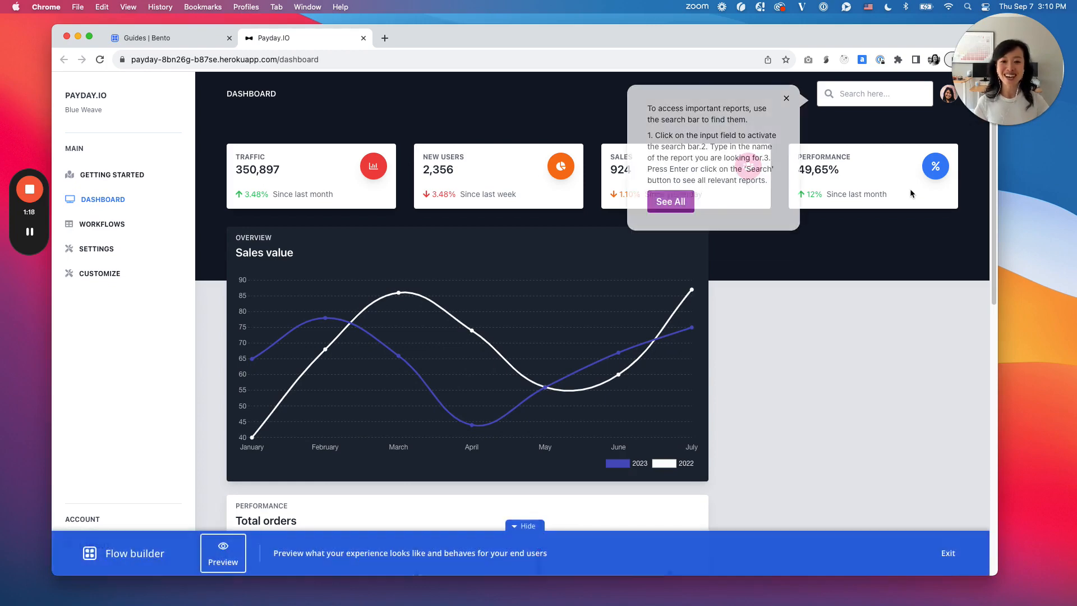
left_click(671, 201)
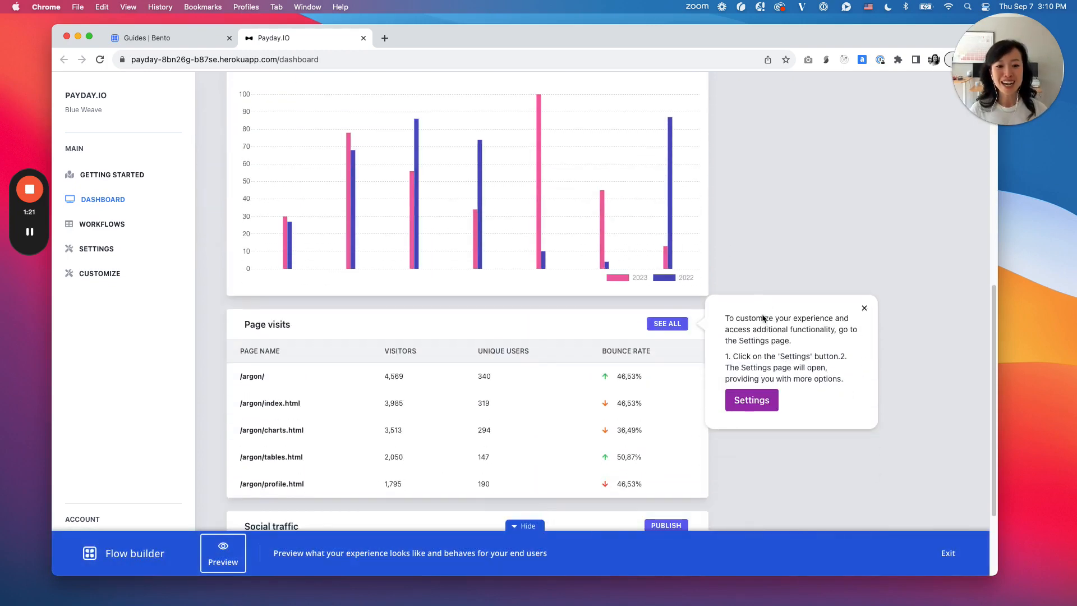
left_click(761, 398)
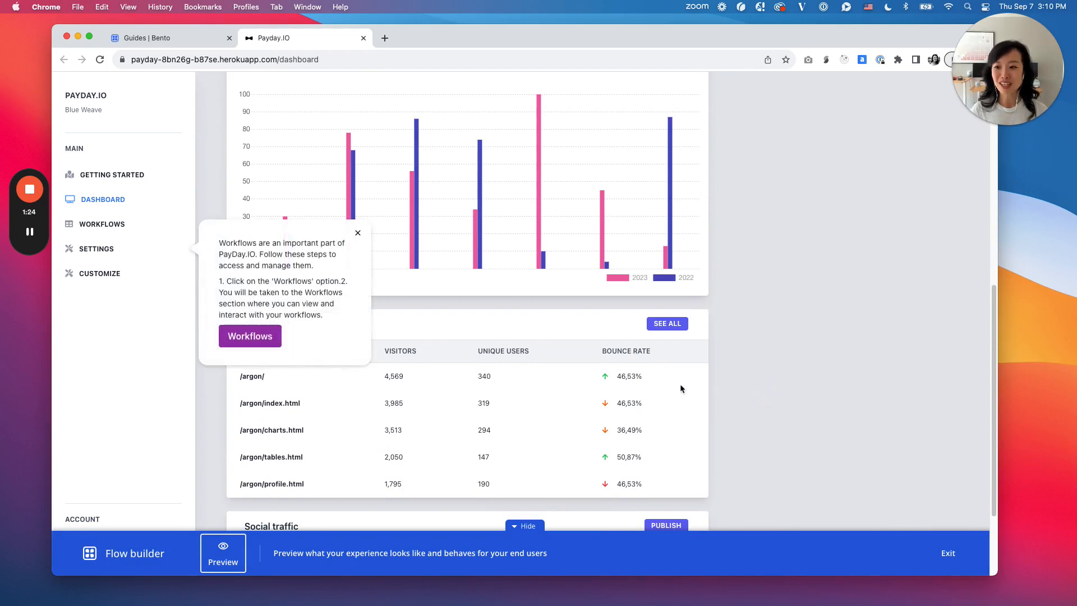
left_click(109, 250)
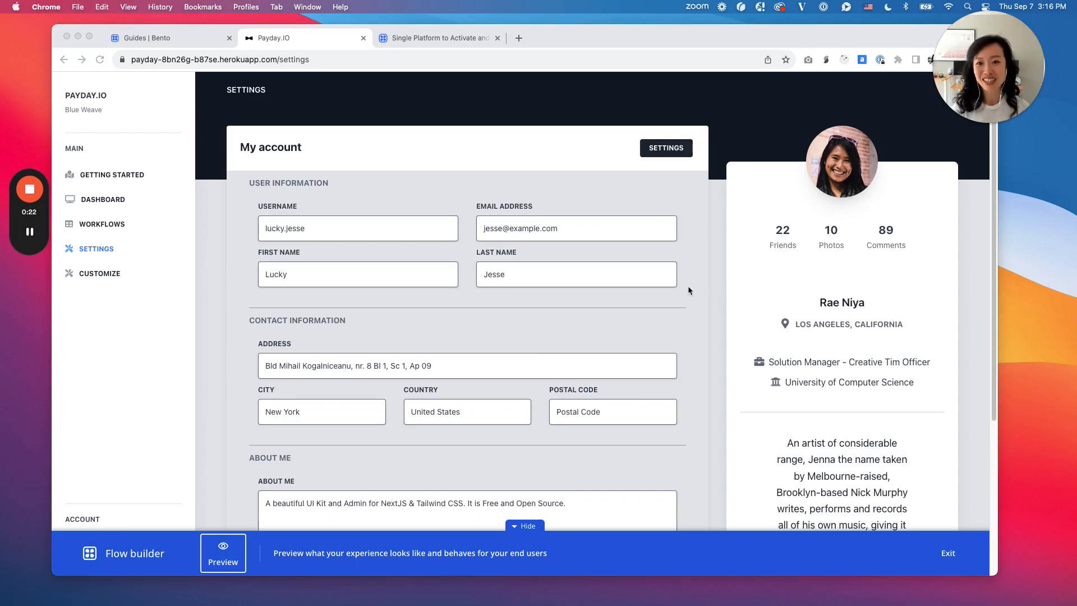
Step: Switch to the trybento.co website and show its product overview with the inspiration and templates section
left_click(456, 39)
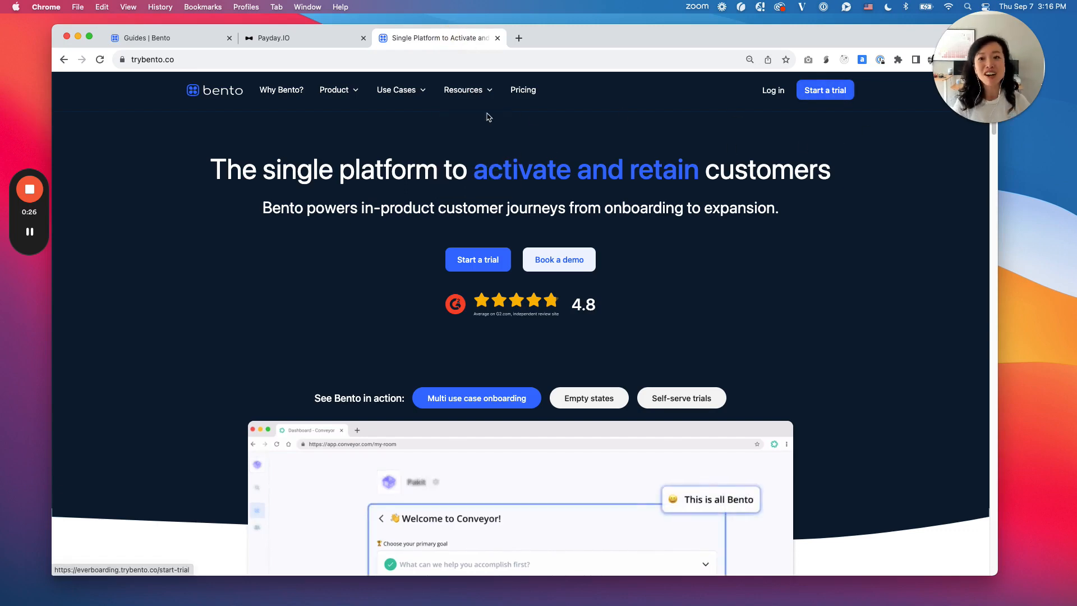
mouse_move(311, 95)
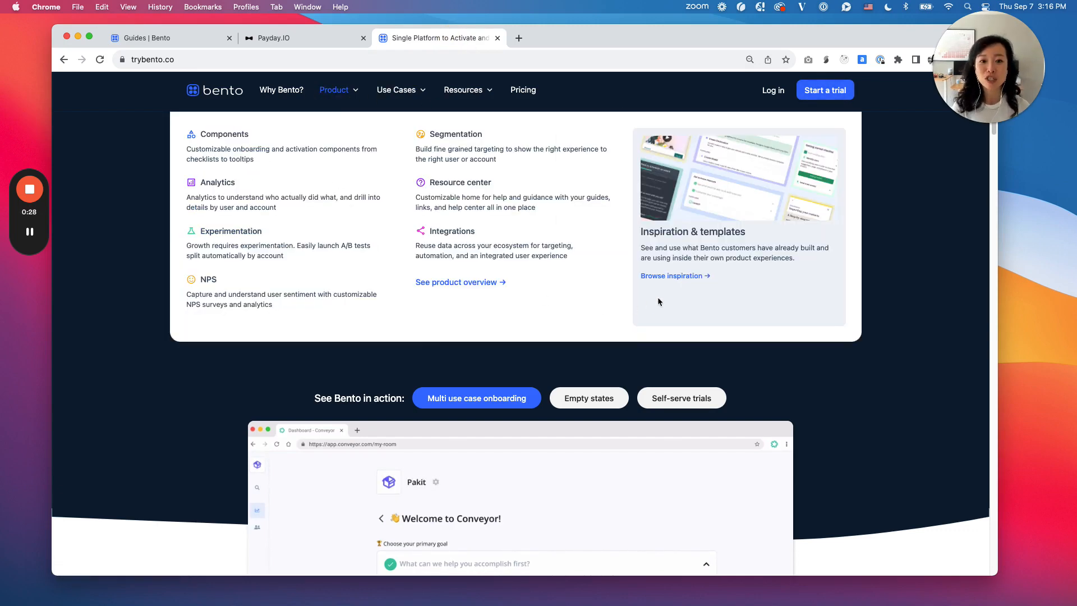